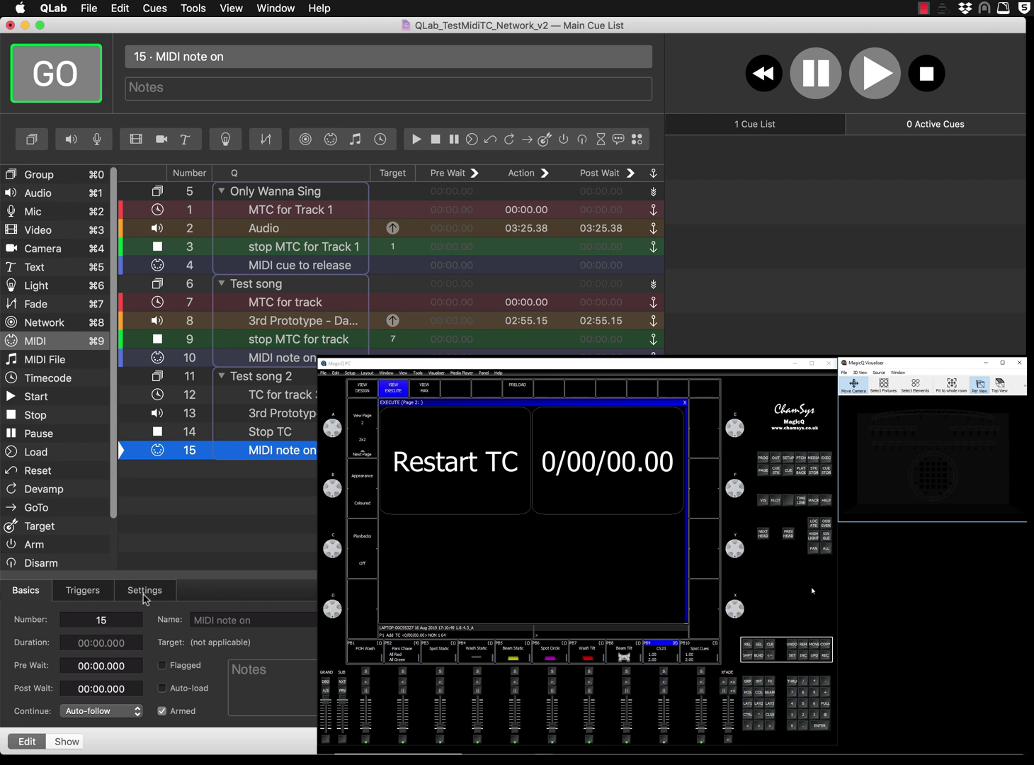
Step: Confirm cue 15's MIDI Destination stays '1 - Network Session 1', then switch to Audio MIDI Setup's MIDI Studio
{"action": "left_click", "coordinate": [145, 590]}
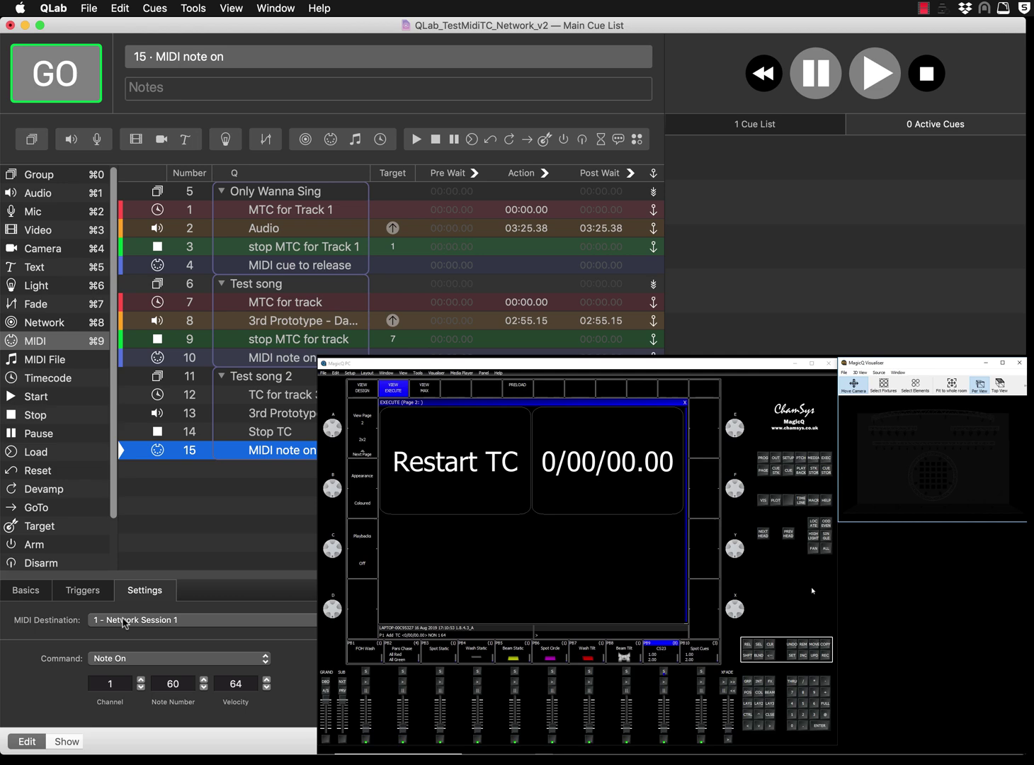
{"action": "left_click", "coordinate": [125, 622]}
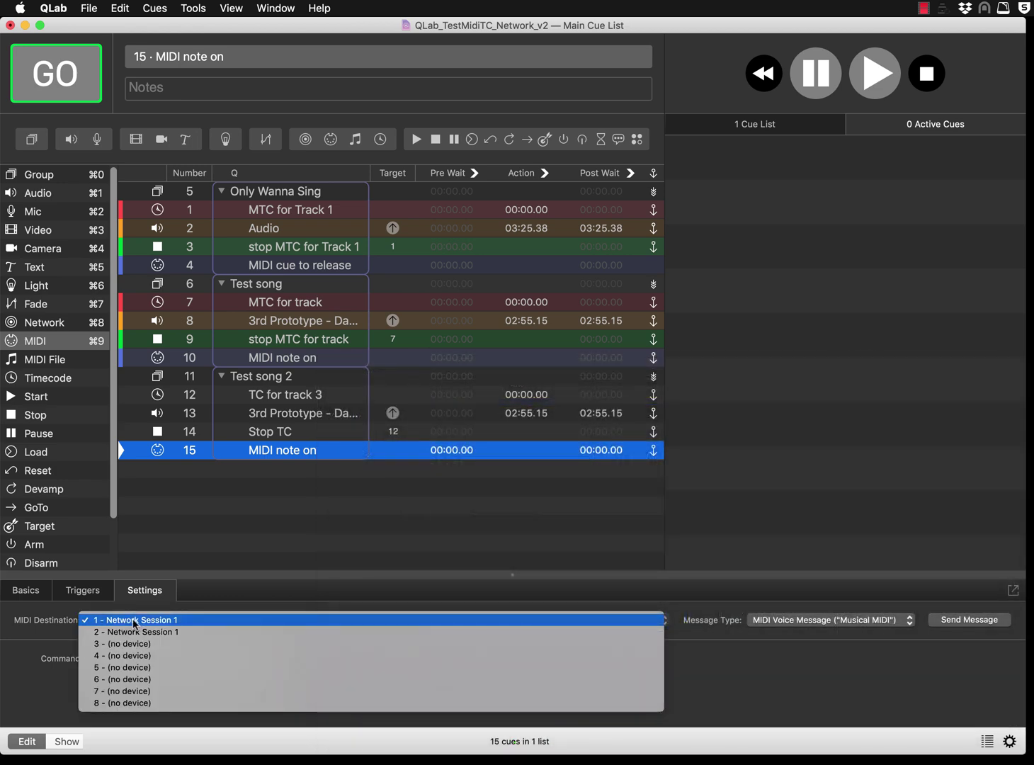
{"action": "left_click", "coordinate": [133, 620]}
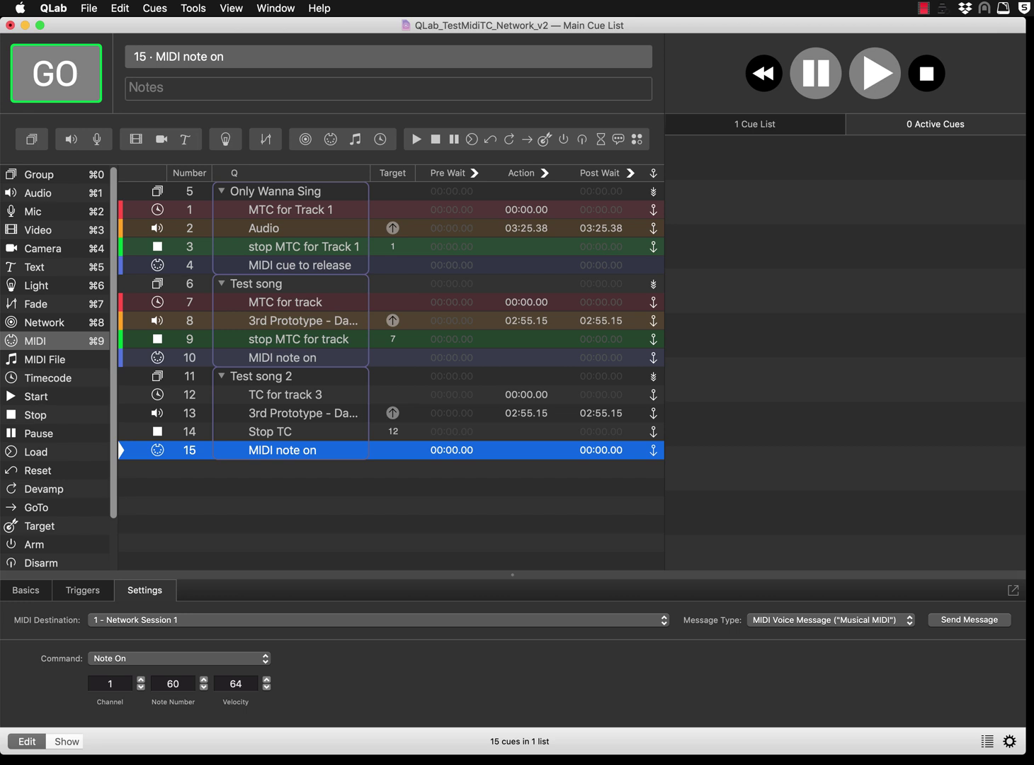
{"action": "key", "text": "super+Tab"}
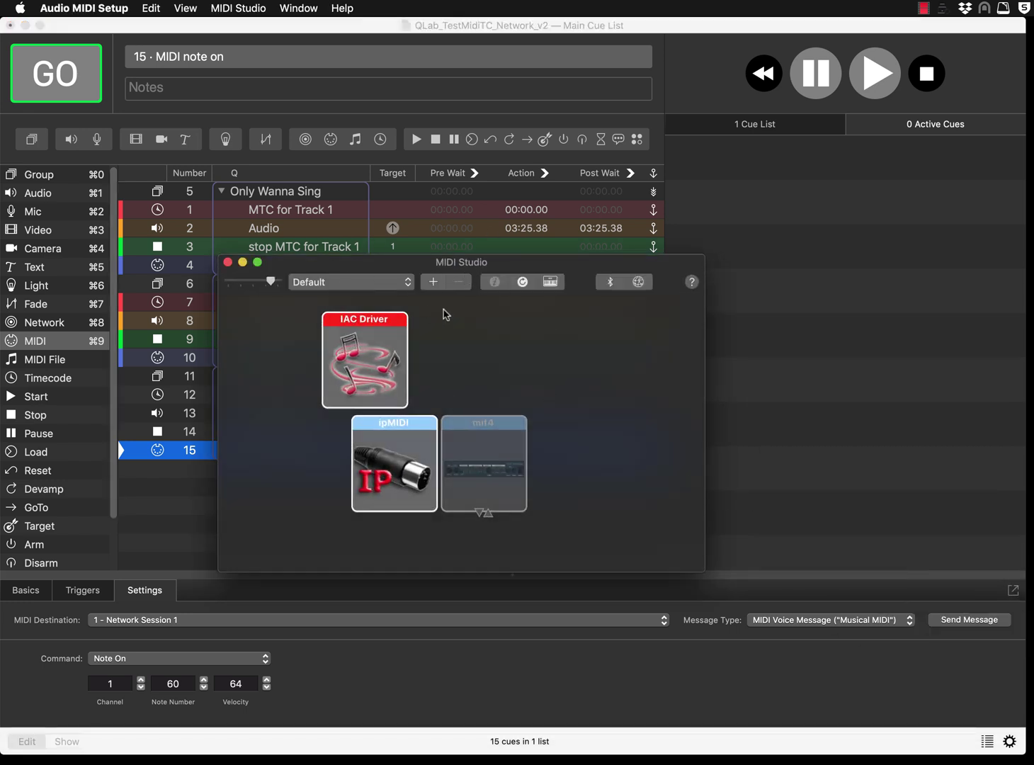
Step: Browse Launchpad's Other folder for Audio MIDI Setup, then return to the MIDI Studio window
{"action": "key", "text": "F4"}
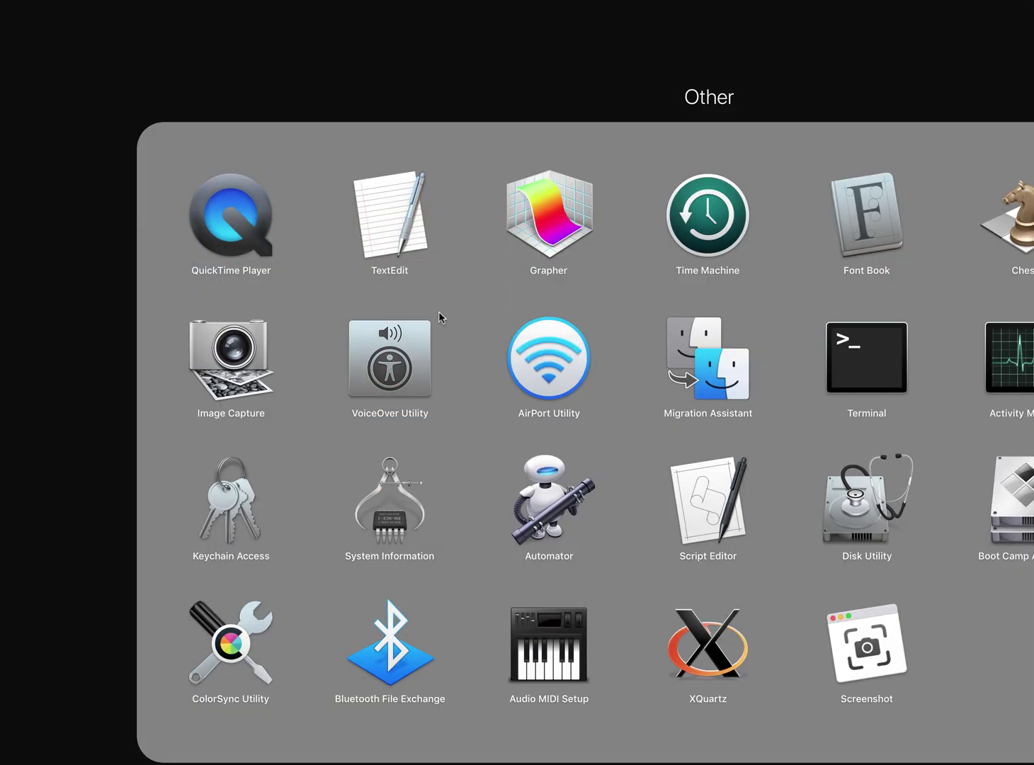
{"action": "key", "text": "Escape"}
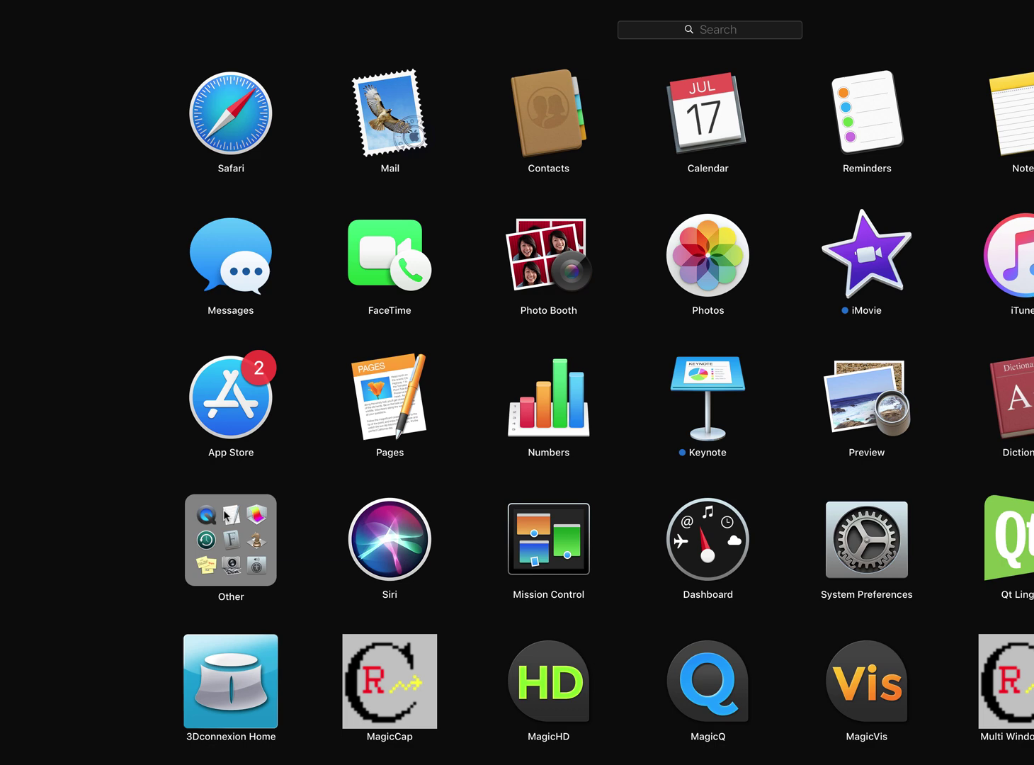
{"action": "left_click", "coordinate": [233, 532]}
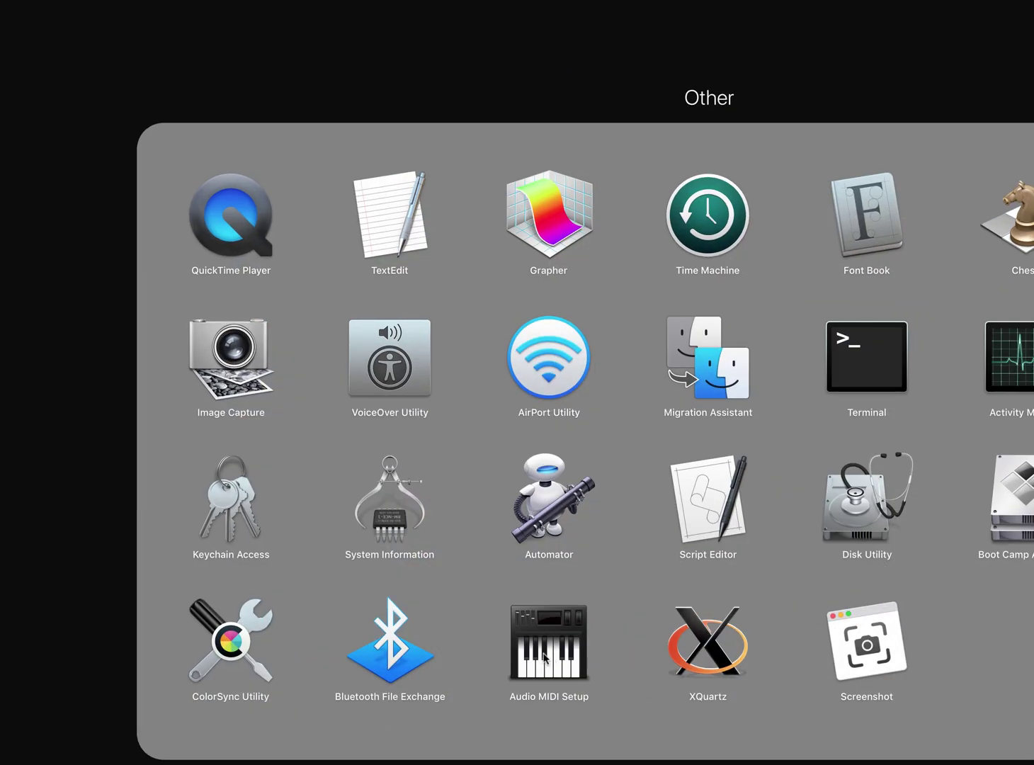
{"action": "left_click", "coordinate": [83, 500]}
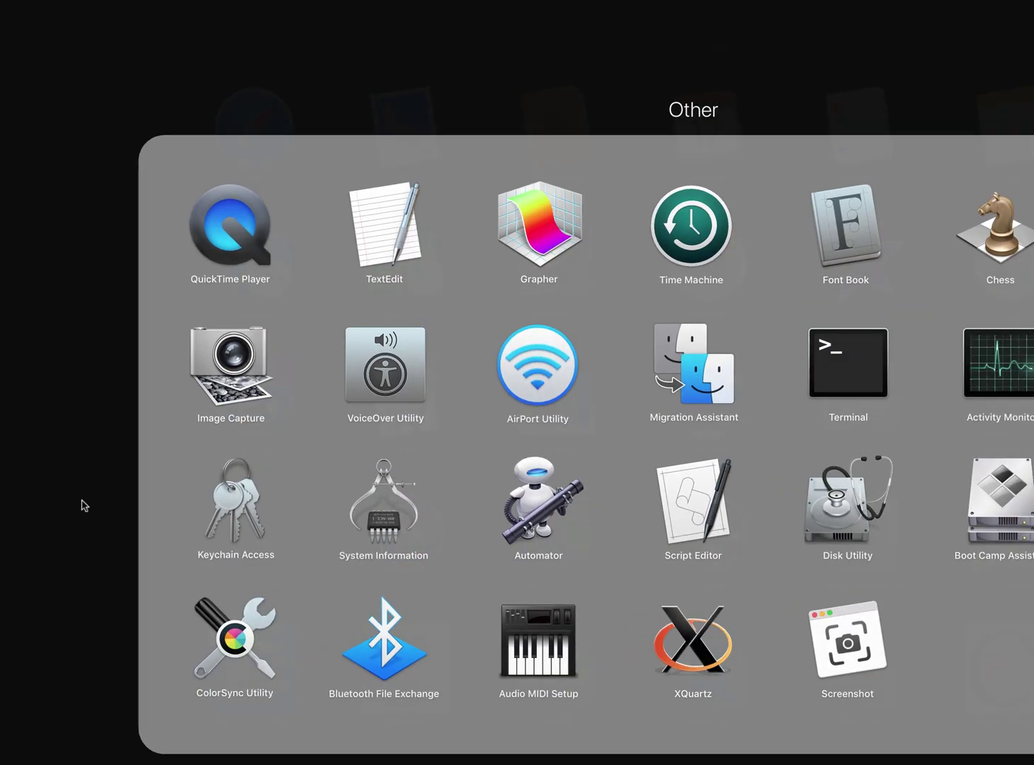
{"action": "left_click", "coordinate": [134, 532]}
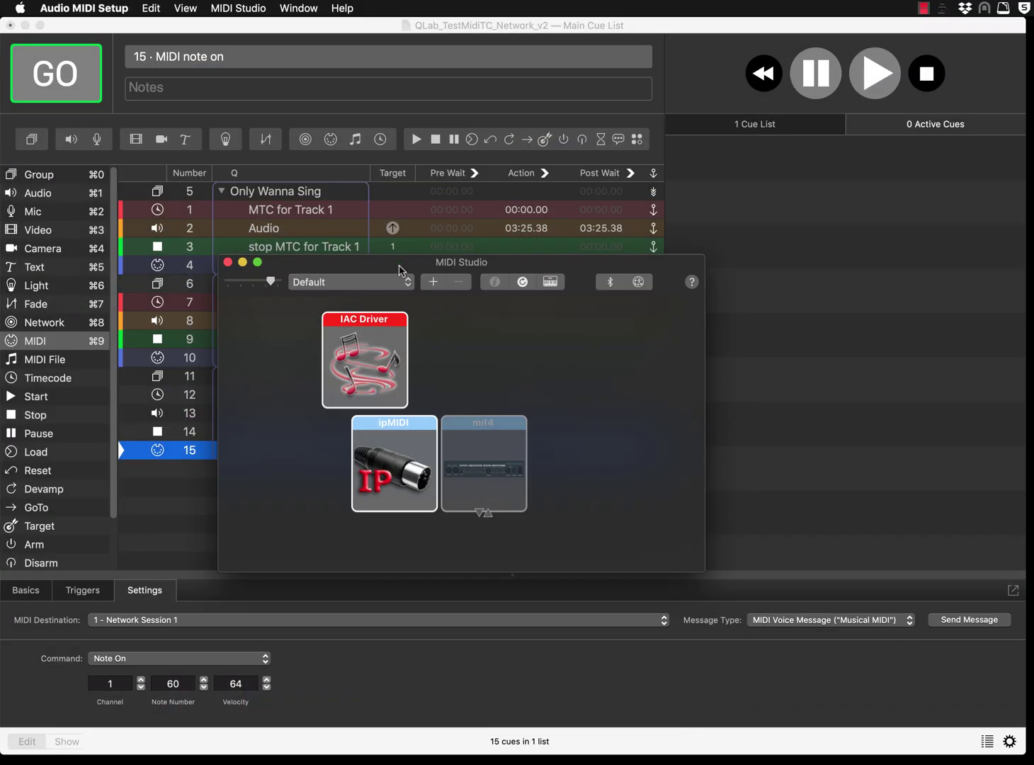
Step: Check the Network Device Browser and the Network Session 1 settings, then close both windows
{"action": "left_click", "coordinate": [298, 6]}
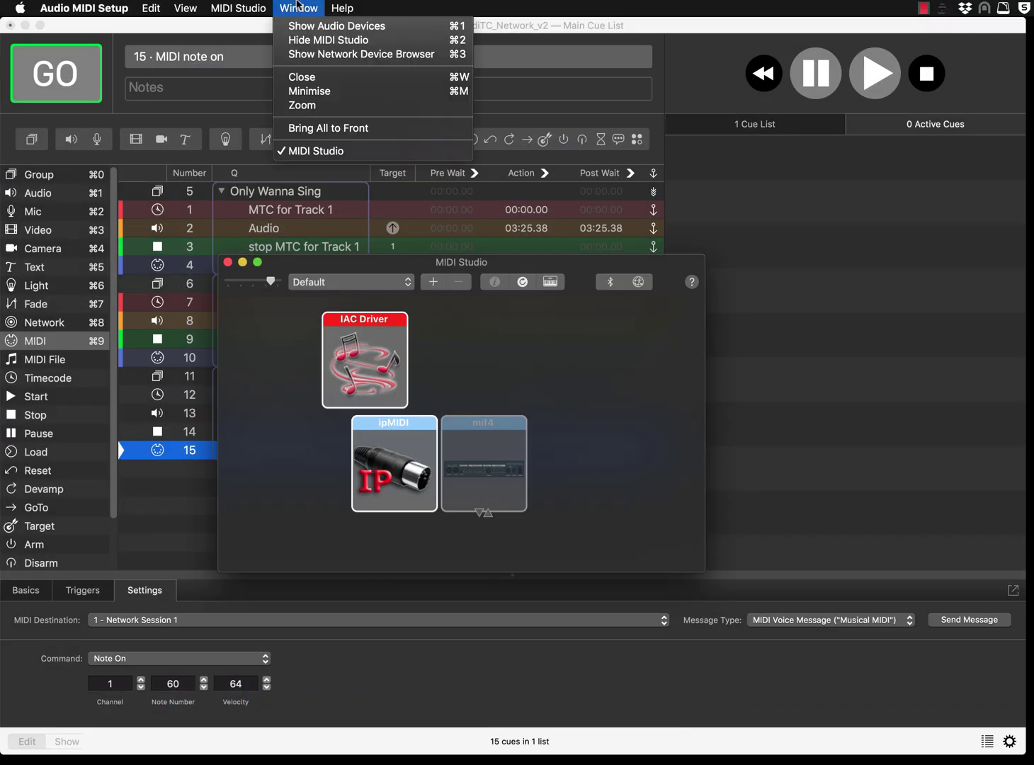
{"action": "left_click", "coordinate": [314, 55]}
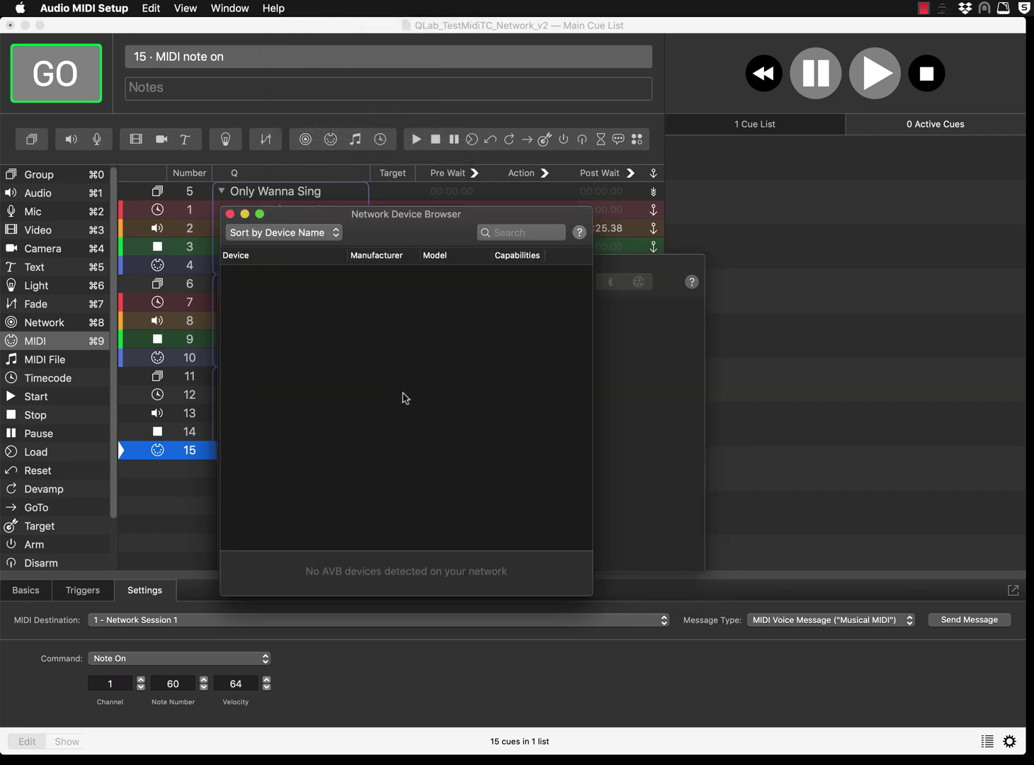
{"action": "left_click", "coordinate": [229, 213]}
{"action": "left_click", "coordinate": [300, 7]}
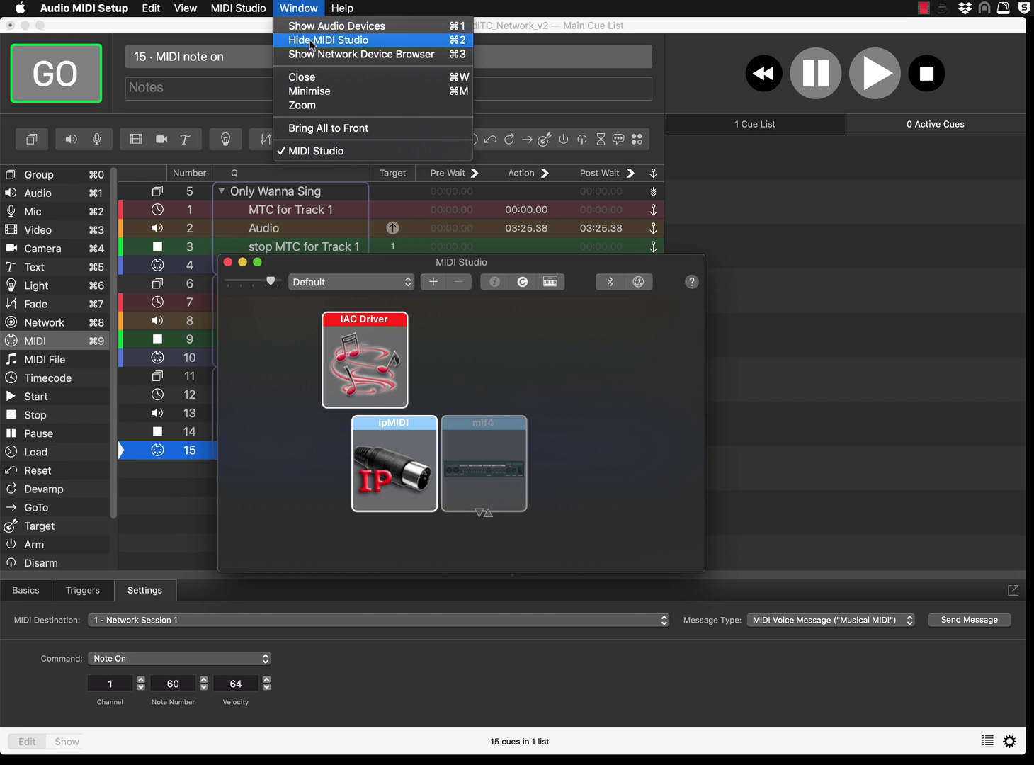
{"action": "left_click", "coordinate": [487, 346]}
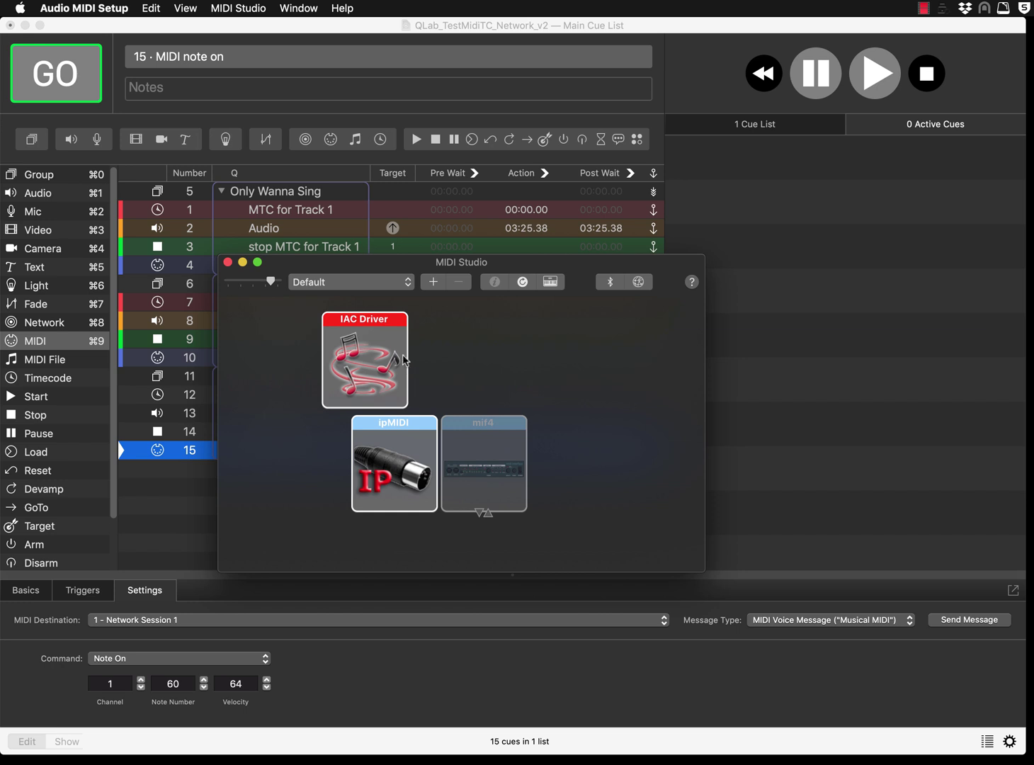
{"action": "left_click", "coordinate": [639, 282]}
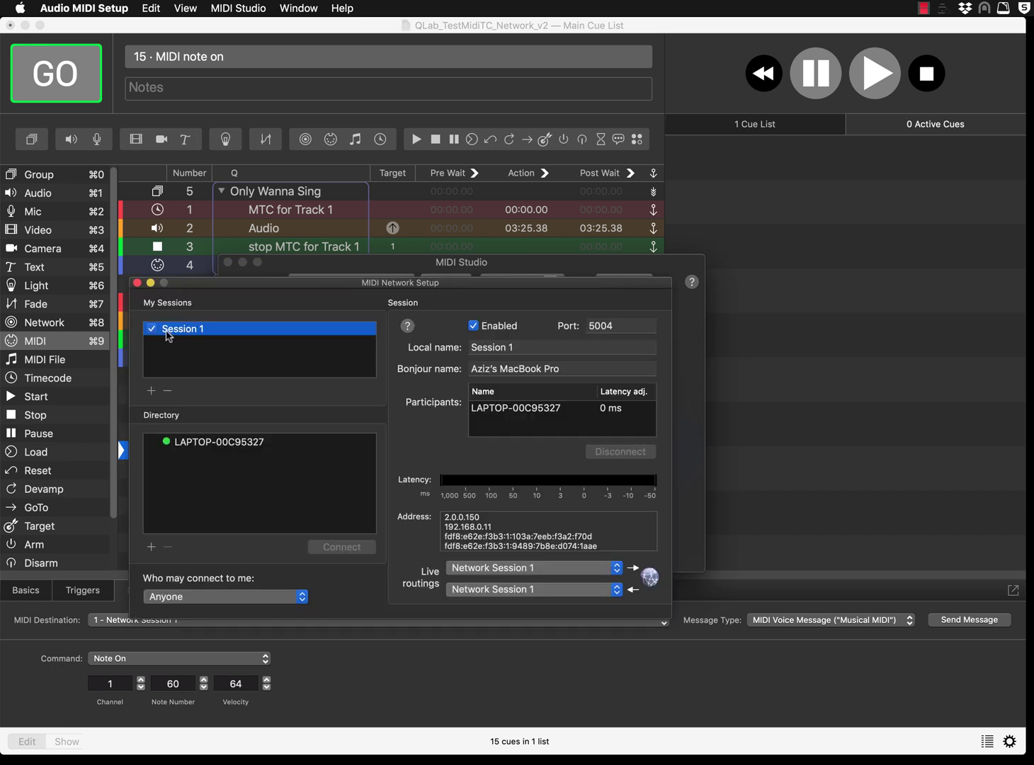
{"action": "left_click", "coordinate": [138, 283]}
Step: Set cue 15 to send a voice Note On, note number 1, to Network Session 1
{"action": "left_click", "coordinate": [228, 262]}
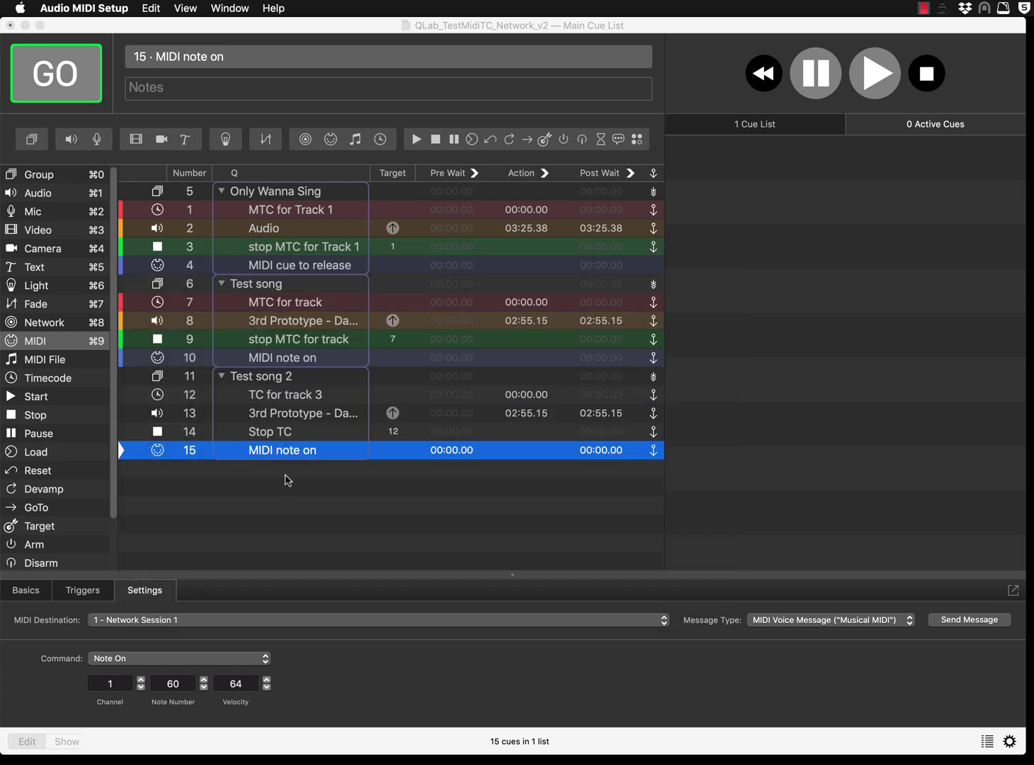
{"action": "left_click", "coordinate": [129, 621]}
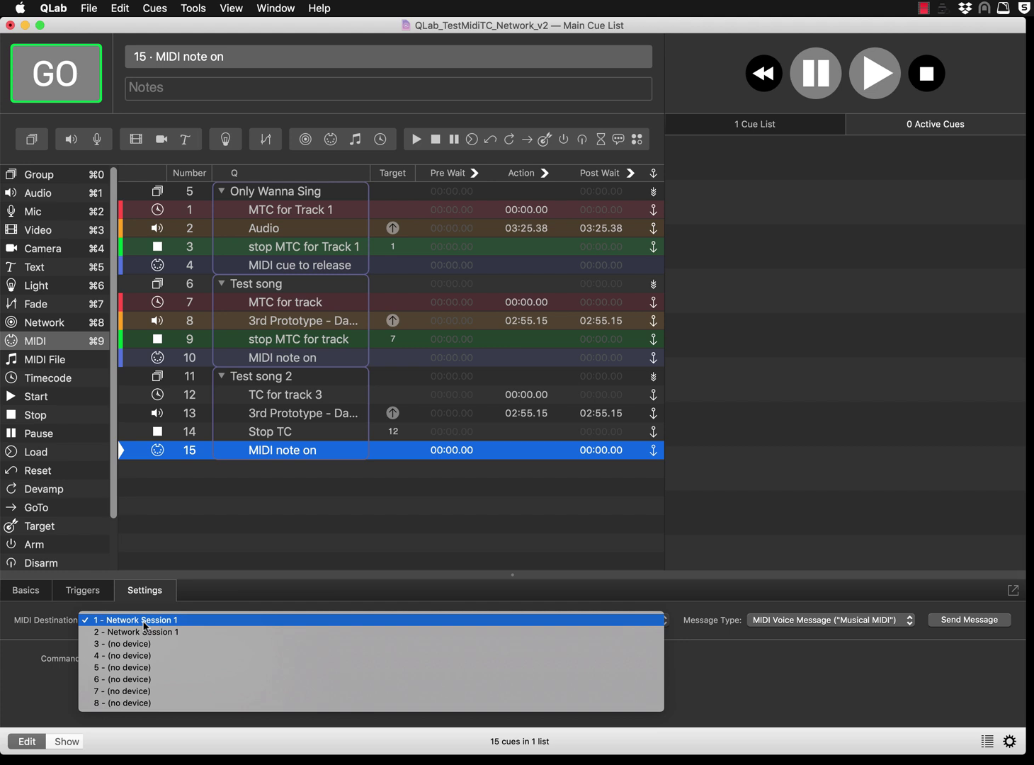
{"action": "left_click", "coordinate": [767, 654]}
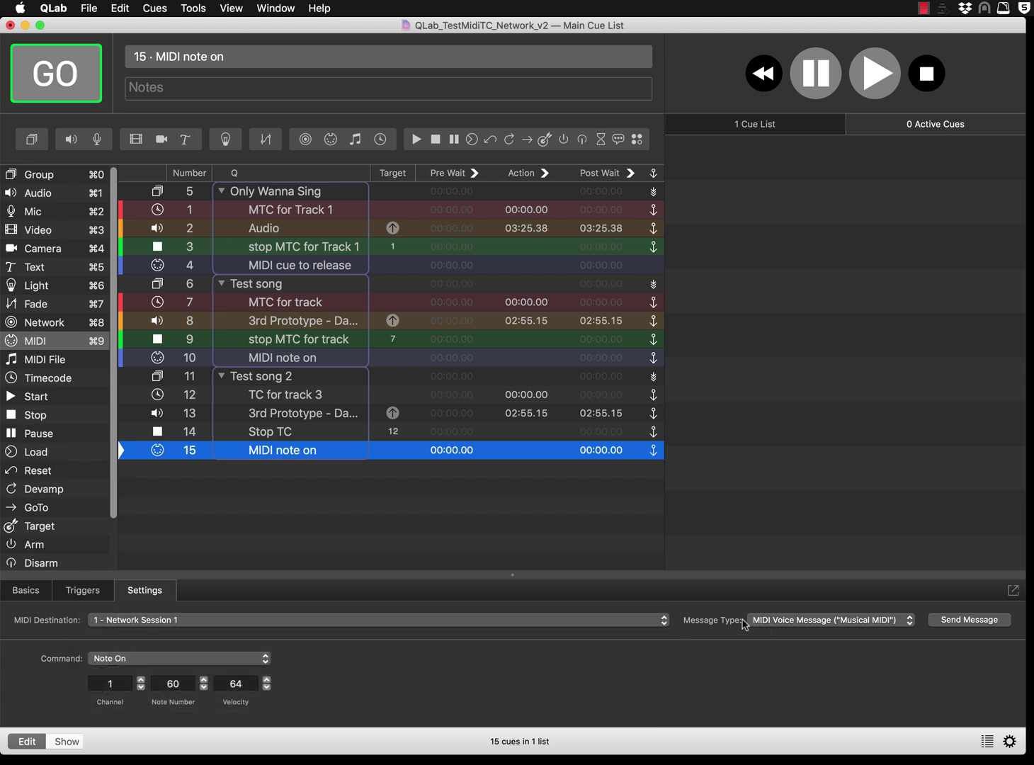
{"action": "left_click", "coordinate": [765, 622]}
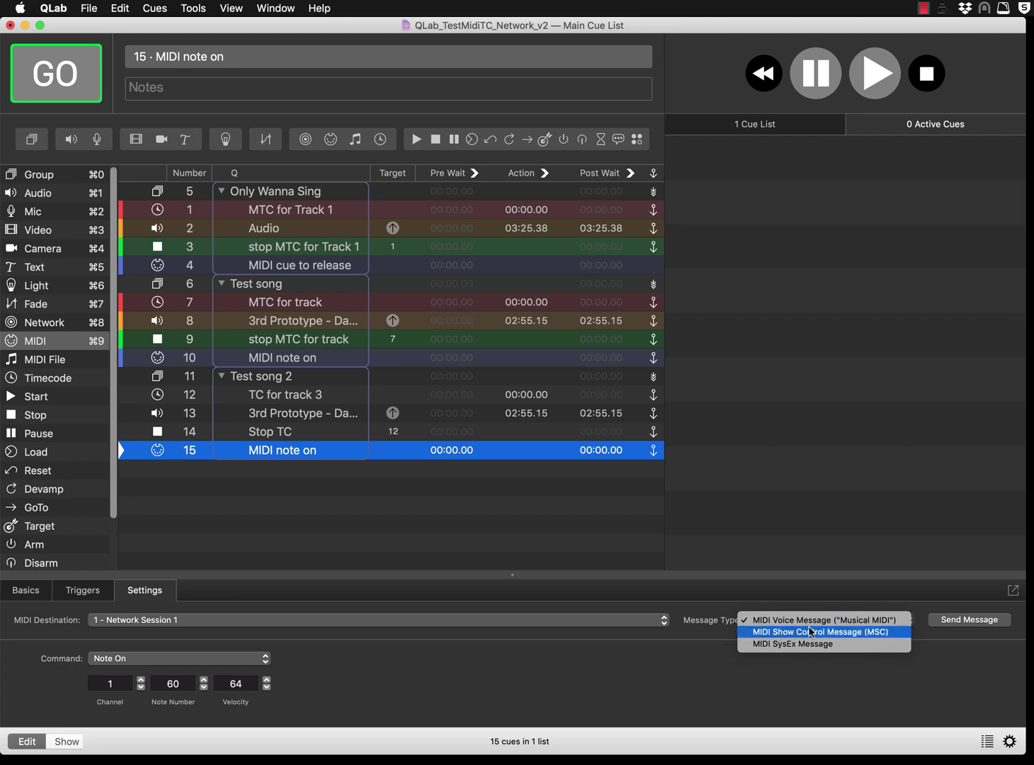
{"action": "left_click", "coordinate": [722, 677]}
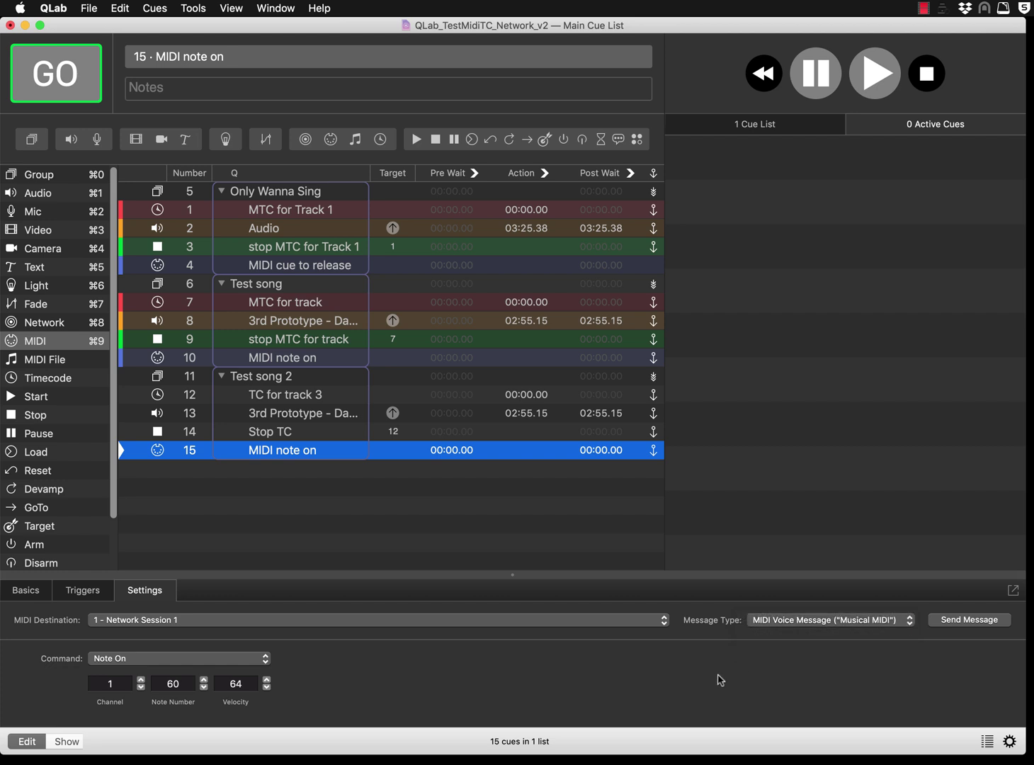
{"action": "left_click", "coordinate": [132, 660]}
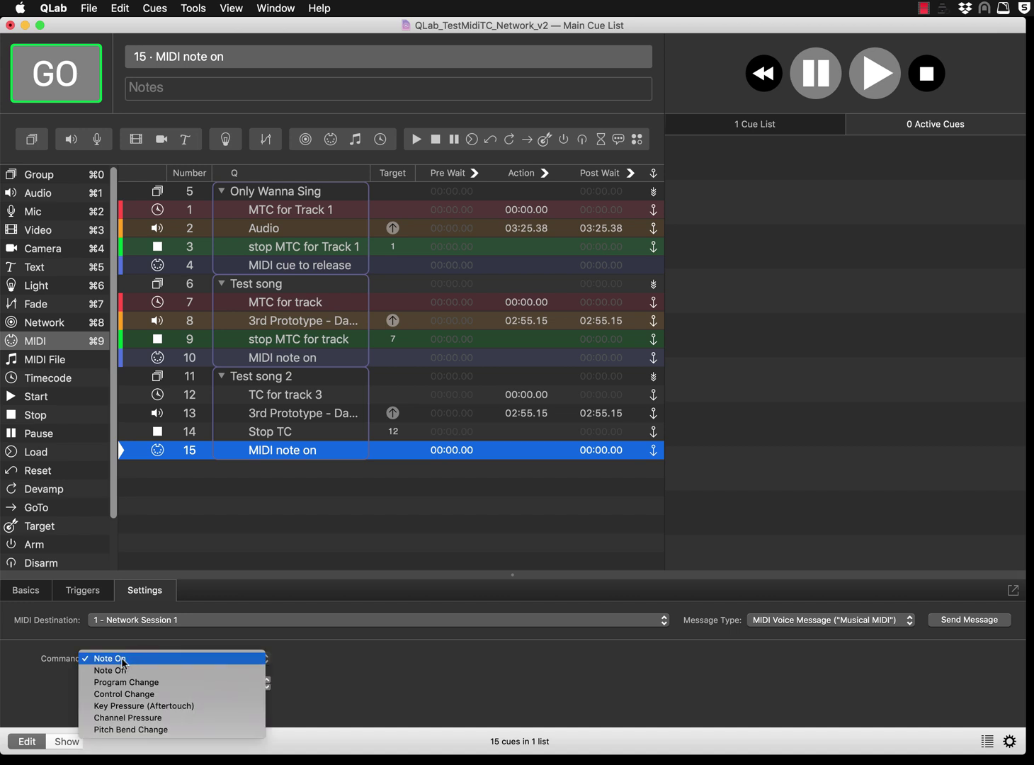
{"action": "left_click", "coordinate": [123, 661]}
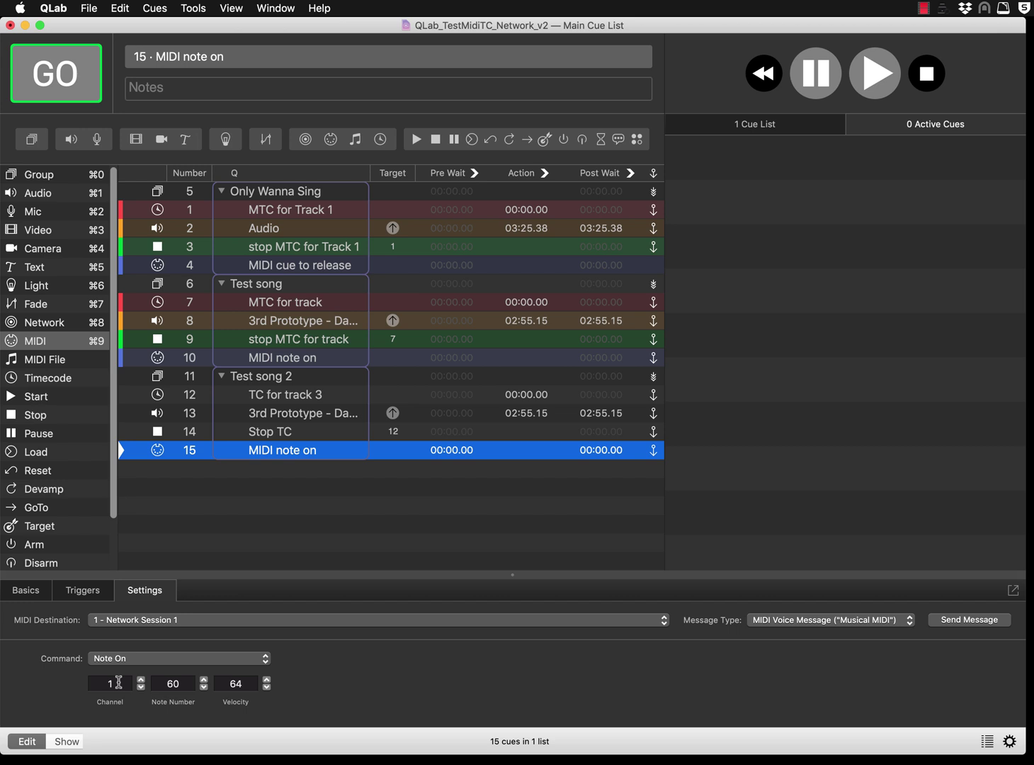
{"action": "double_click", "coordinate": [167, 684]}
{"action": "type", "text": "1"}
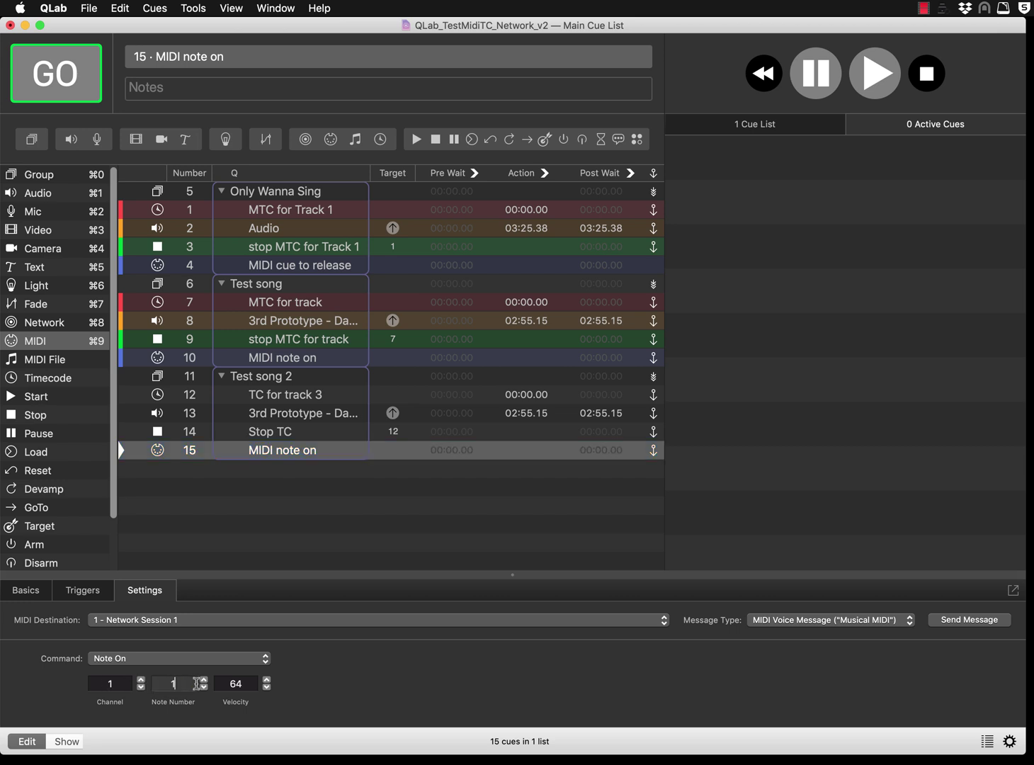
{"action": "key", "text": "Return"}
{"action": "left_click", "coordinate": [969, 620]}
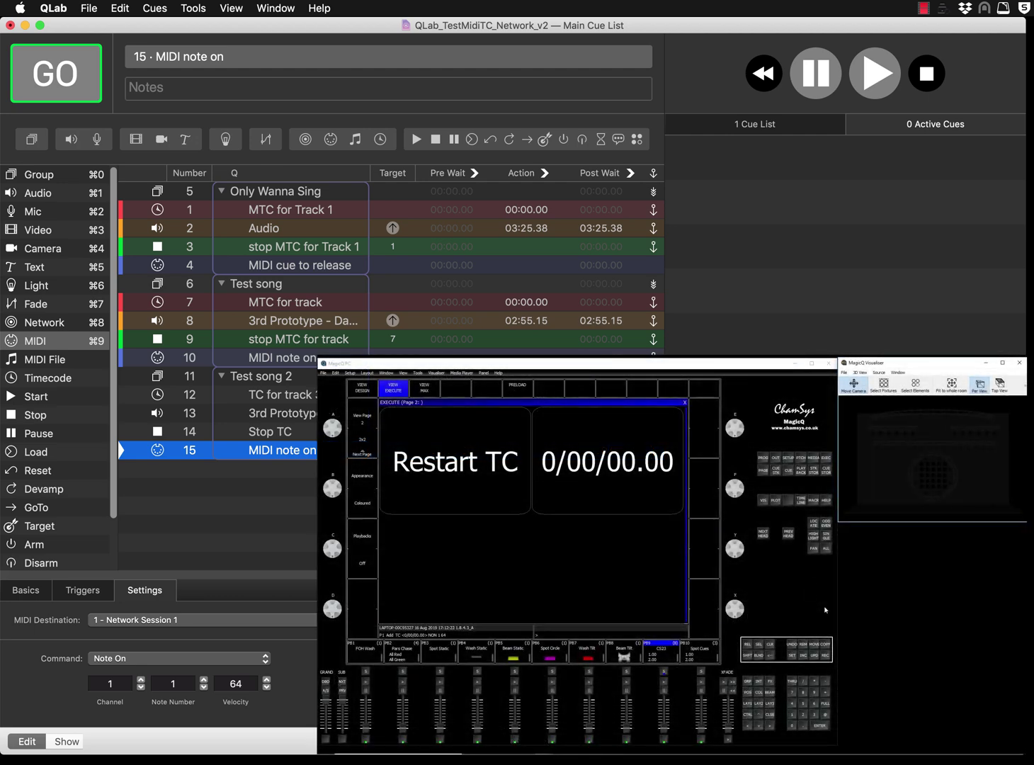
Step: In Tools > Virtual (USB) MIDI Setup, select the laptop as Notes, CC & Show Control input
{"action": "left_click", "coordinate": [414, 373]}
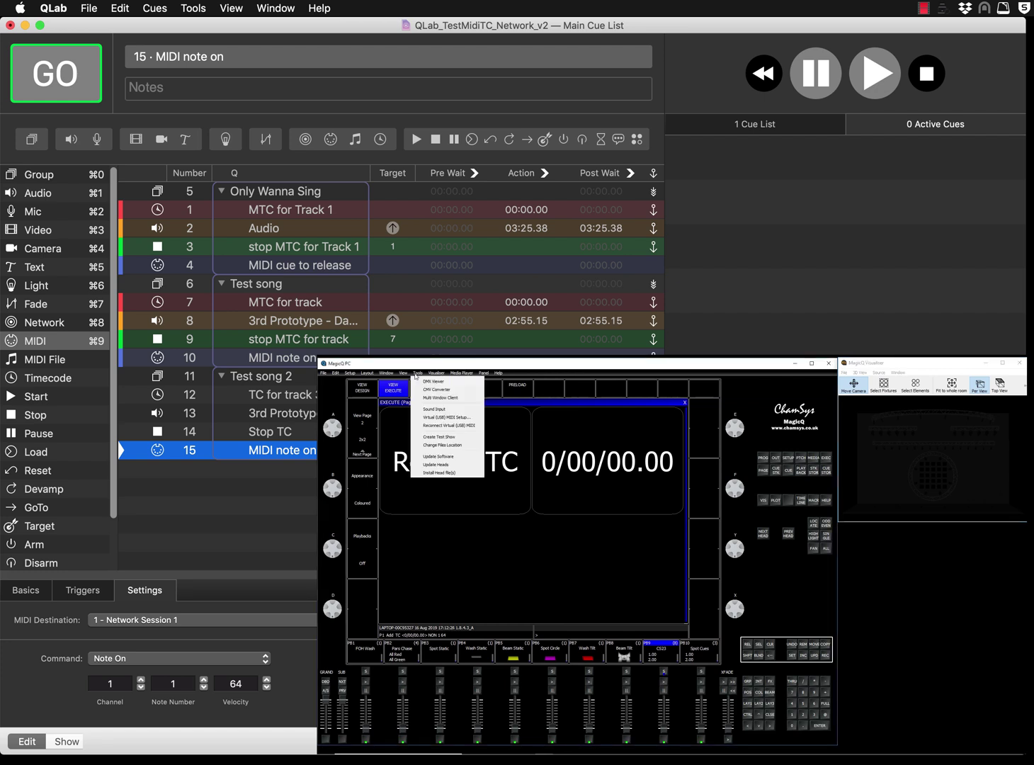
{"action": "left_click", "coordinate": [439, 417]}
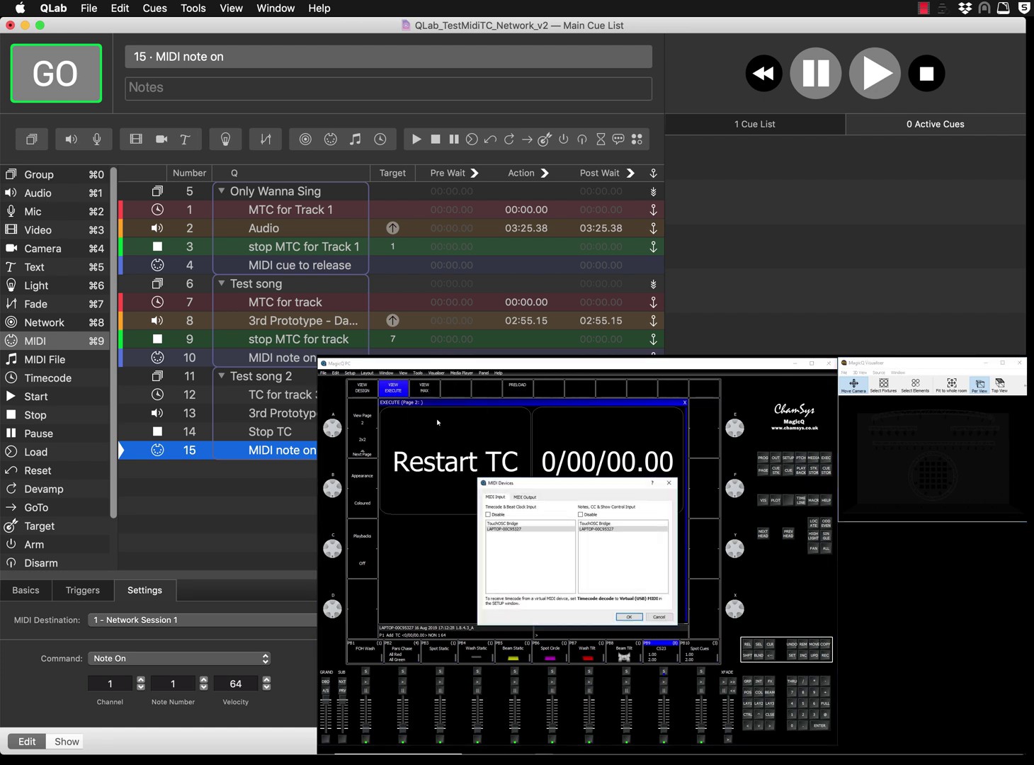
{"action": "left_click", "coordinate": [579, 514]}
{"action": "left_click", "coordinate": [580, 514]}
{"action": "left_click", "coordinate": [587, 529]}
{"action": "left_click", "coordinate": [630, 617]}
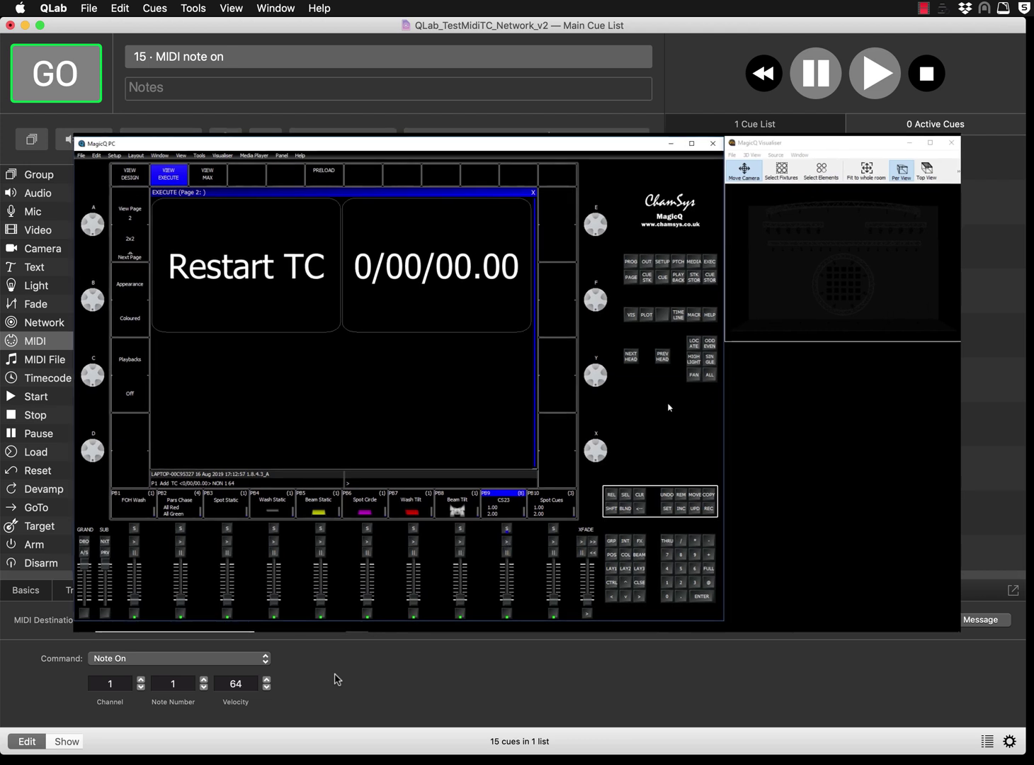
Step: Insert a new entry in MagicQ's macro automation list
{"action": "left_click", "coordinate": [694, 316]}
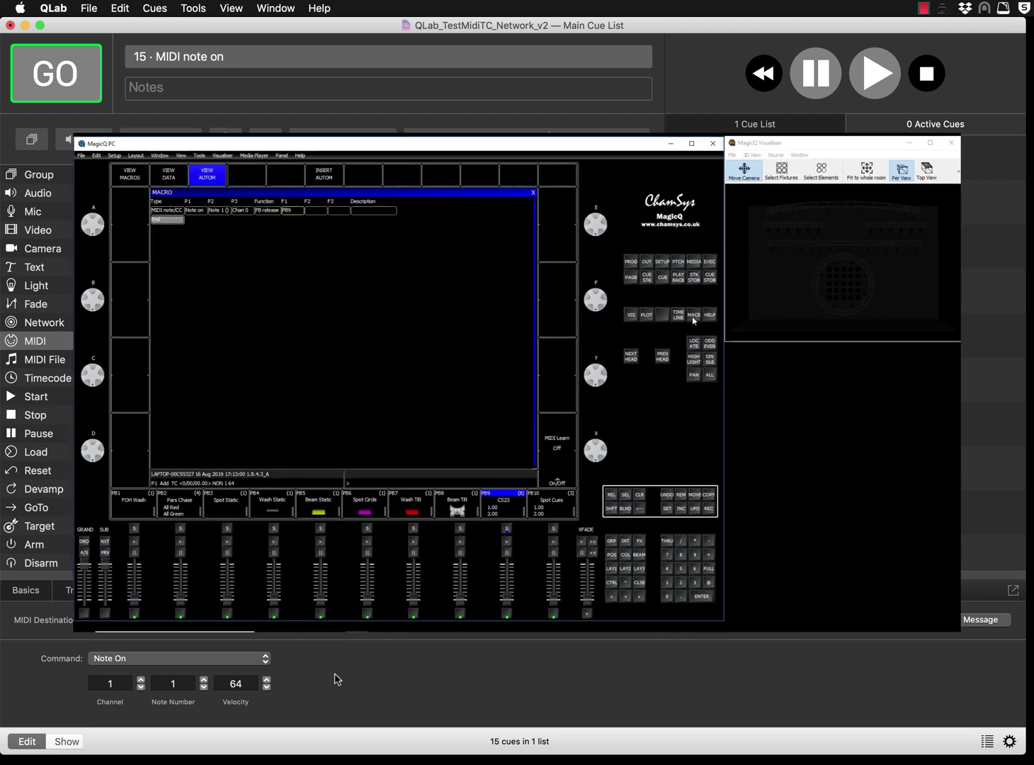
{"action": "left_click", "coordinate": [135, 178]}
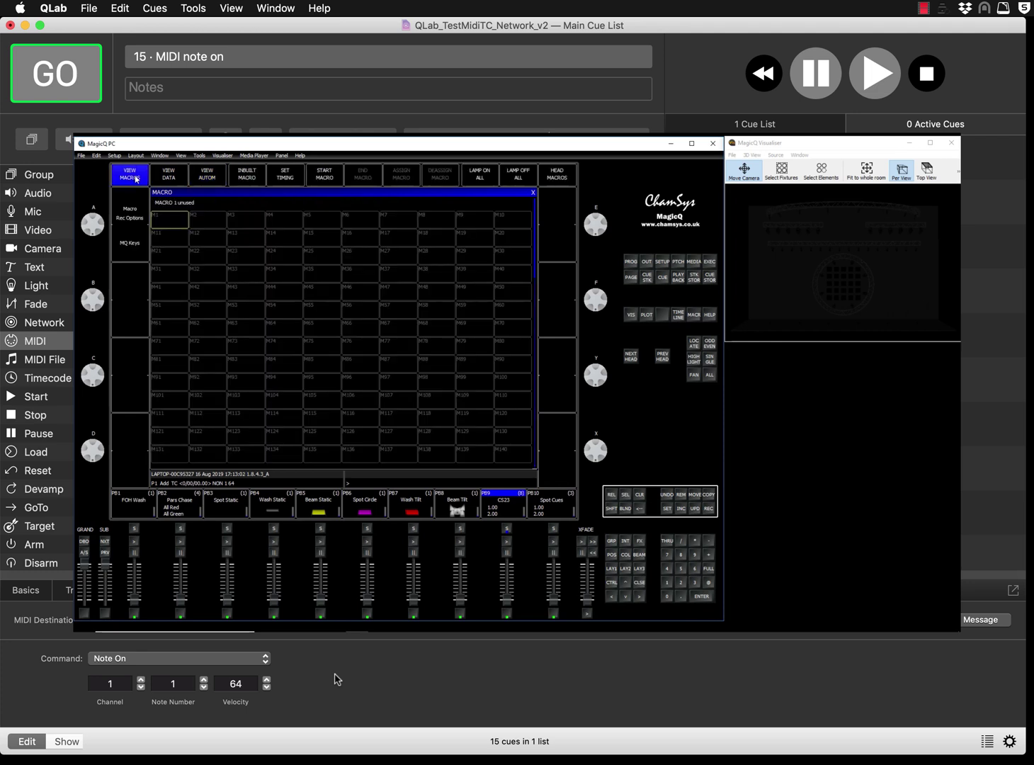
{"action": "left_click", "coordinate": [207, 174]}
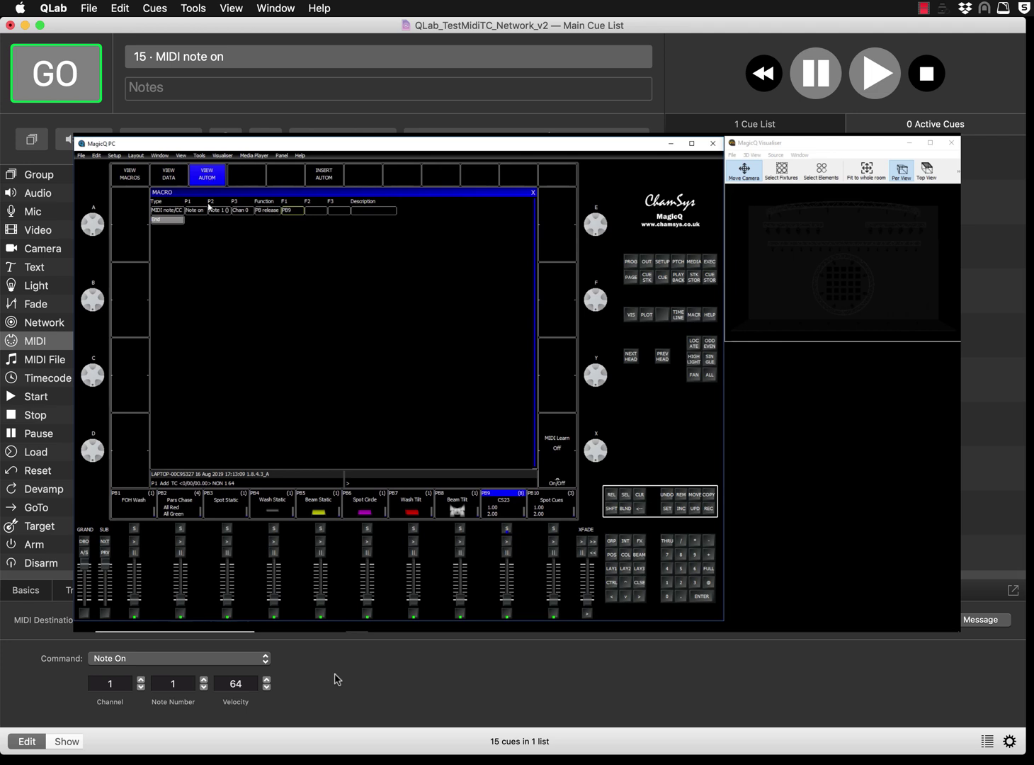
{"action": "left_click", "coordinate": [327, 173]}
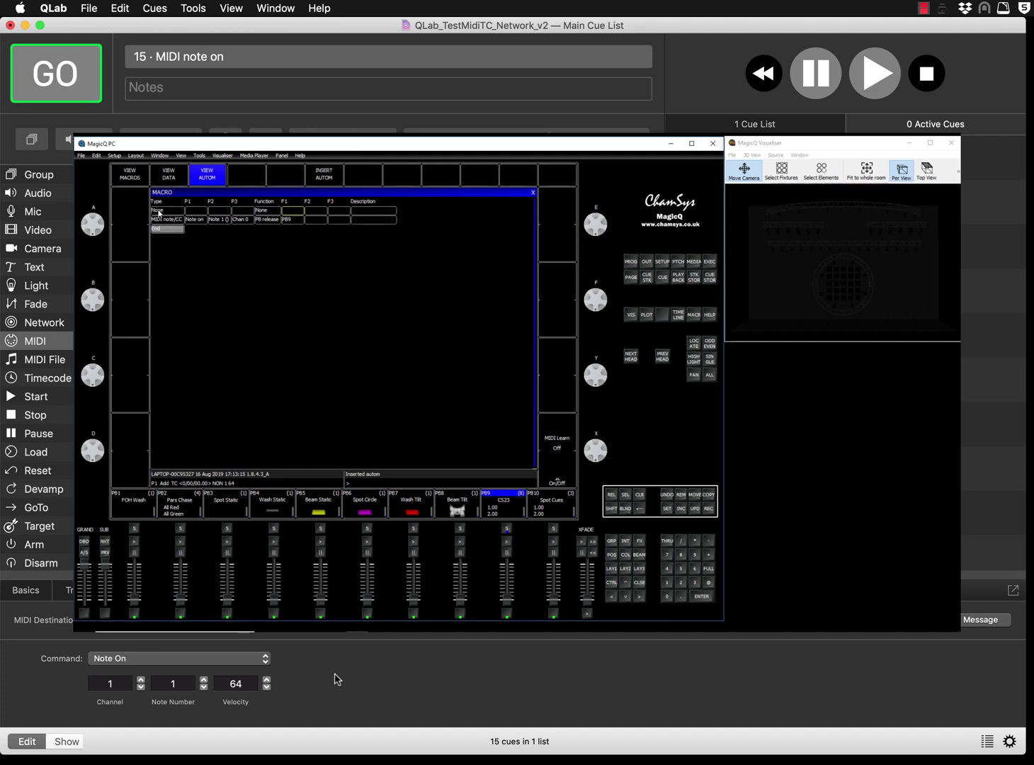
Step: Set the entry to type MIDI note/CC, Note on, note 1, channel 1
{"action": "left_click", "coordinate": [159, 212]}
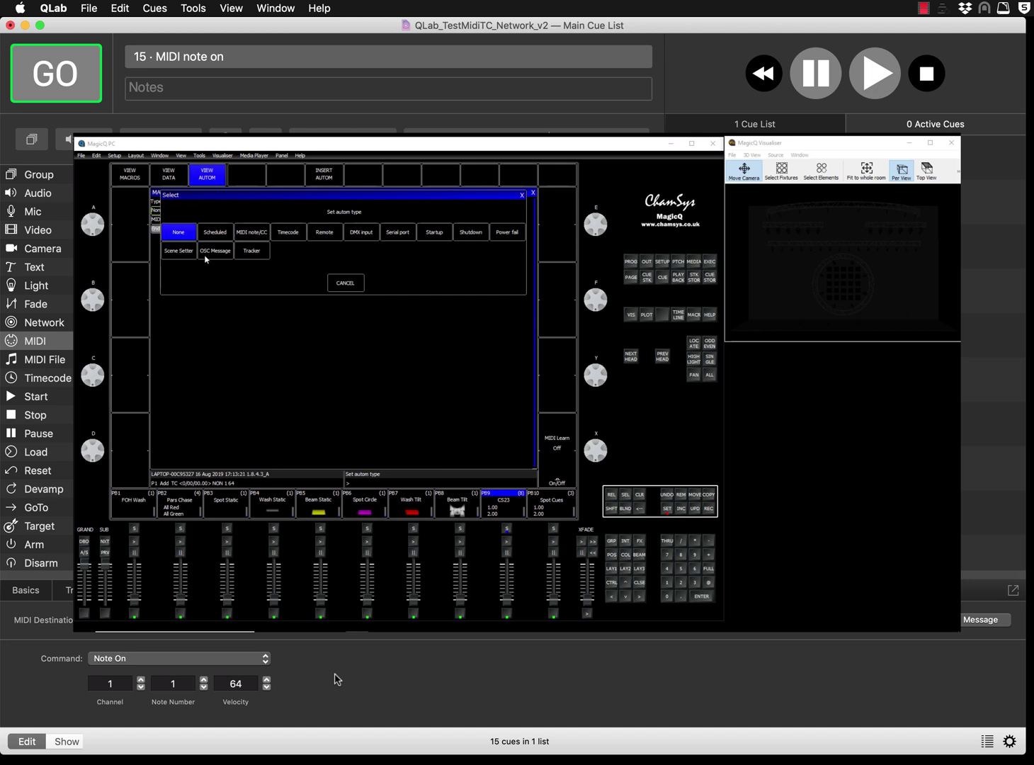
{"action": "left_click", "coordinate": [252, 235]}
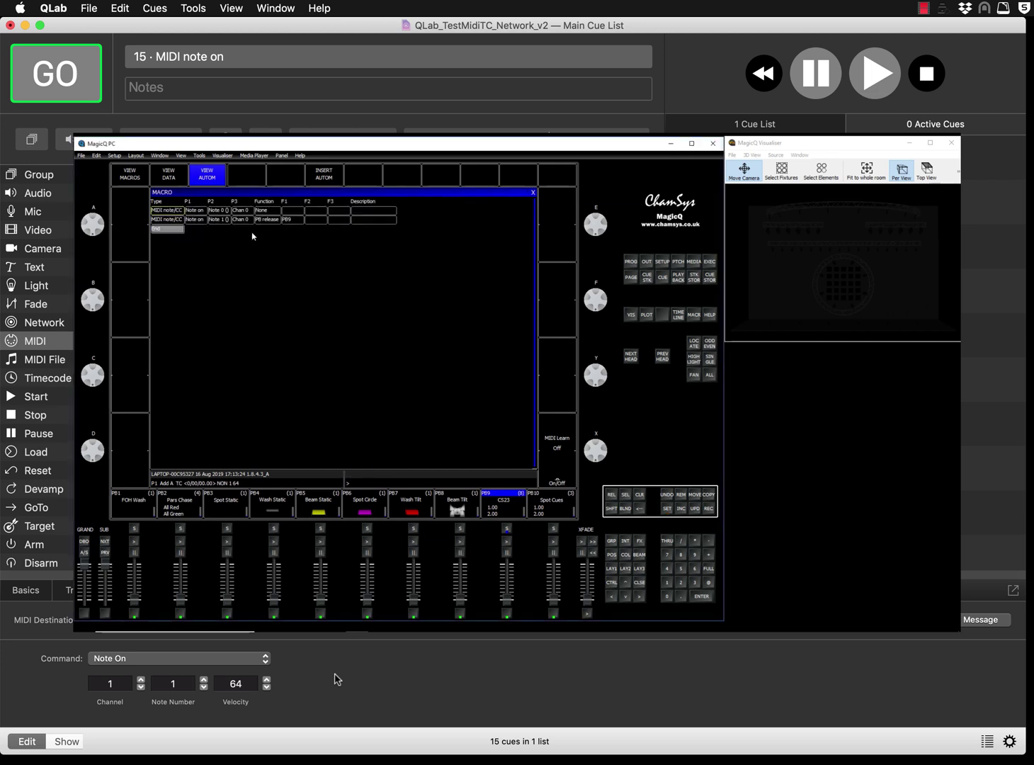
{"action": "left_click", "coordinate": [192, 212]}
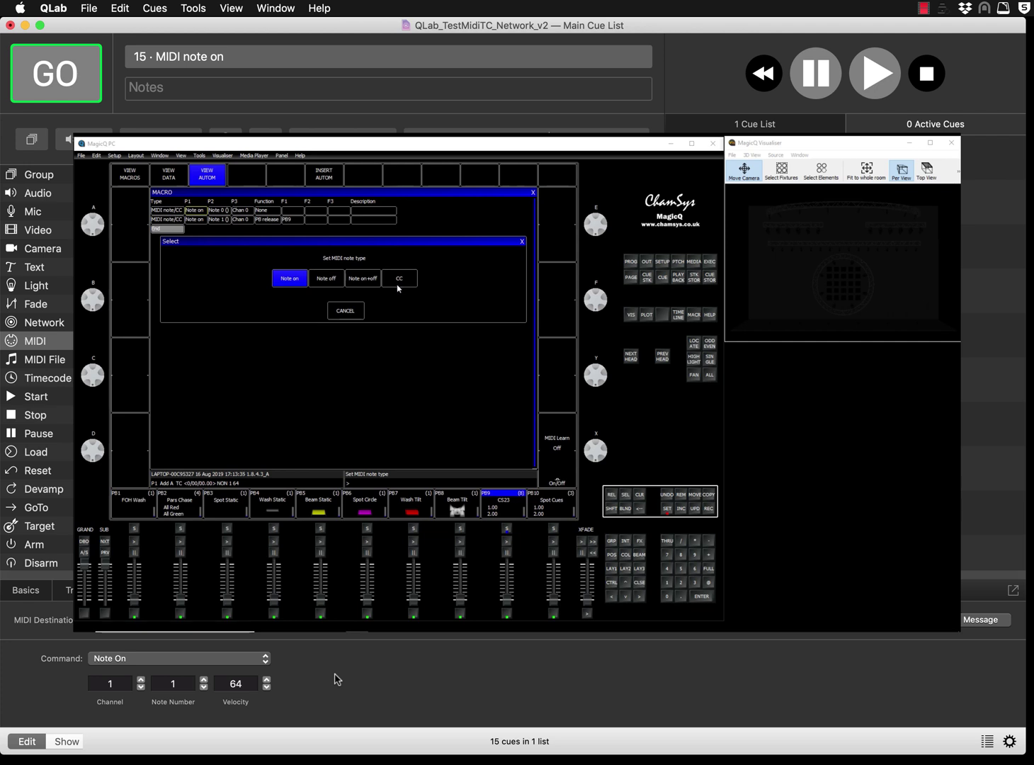
{"action": "left_click", "coordinate": [289, 278]}
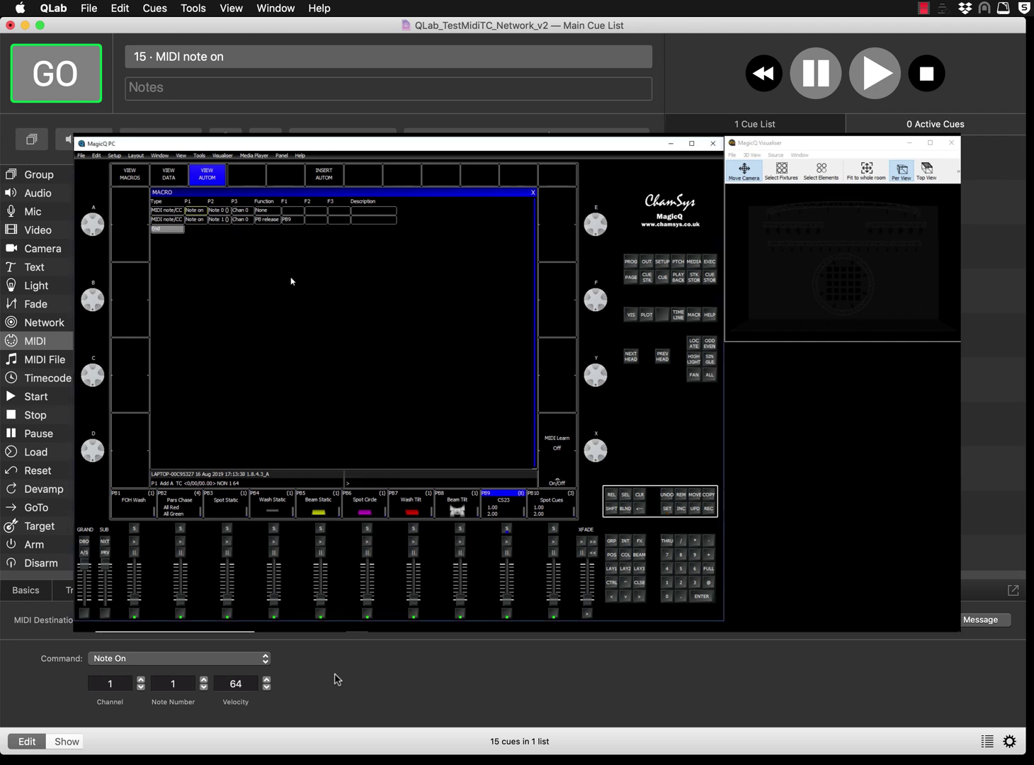
{"action": "left_click", "coordinate": [218, 211]}
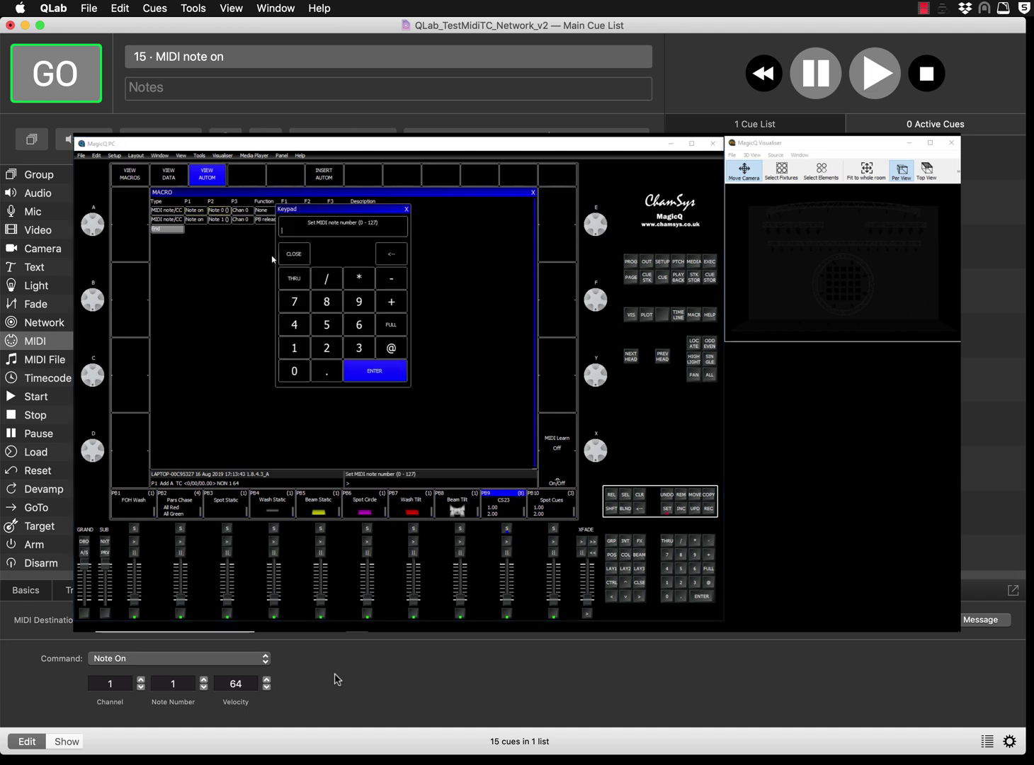
{"action": "left_click", "coordinate": [300, 348]}
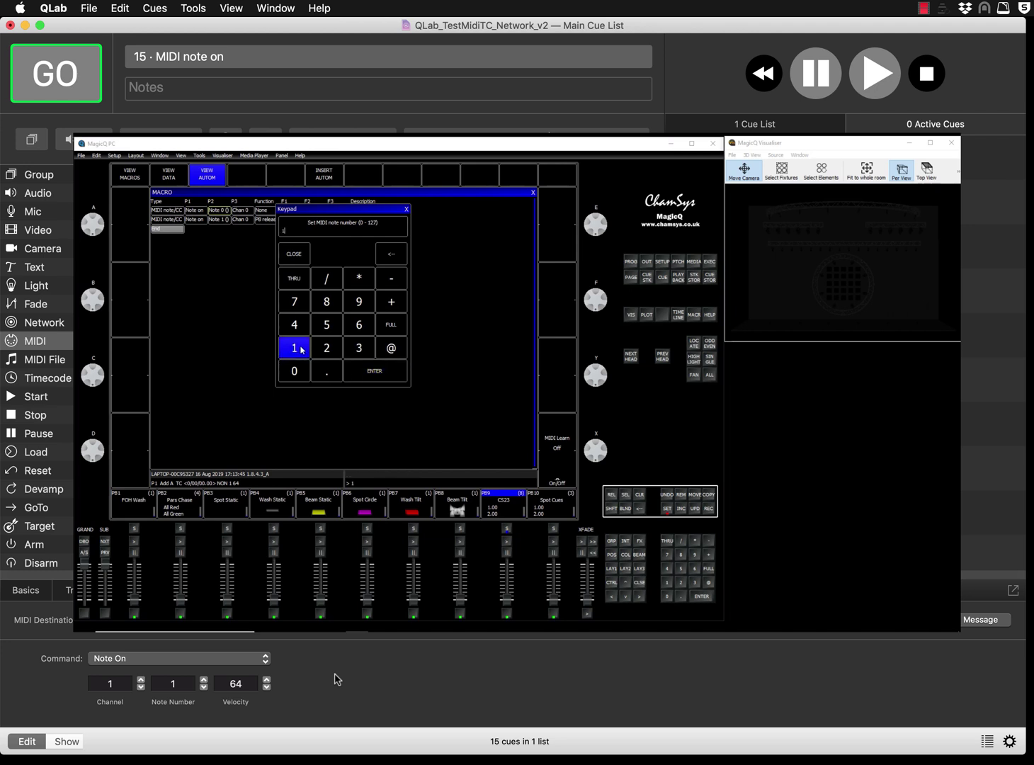
{"action": "left_click", "coordinate": [361, 369]}
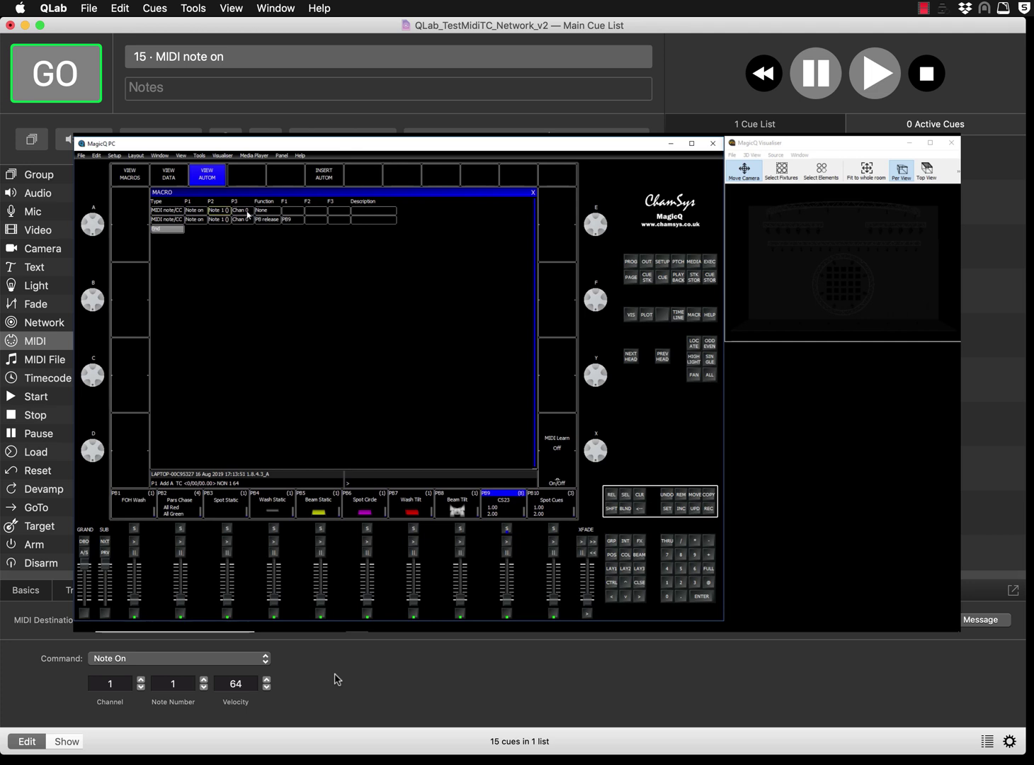
{"action": "left_click", "coordinate": [247, 211]}
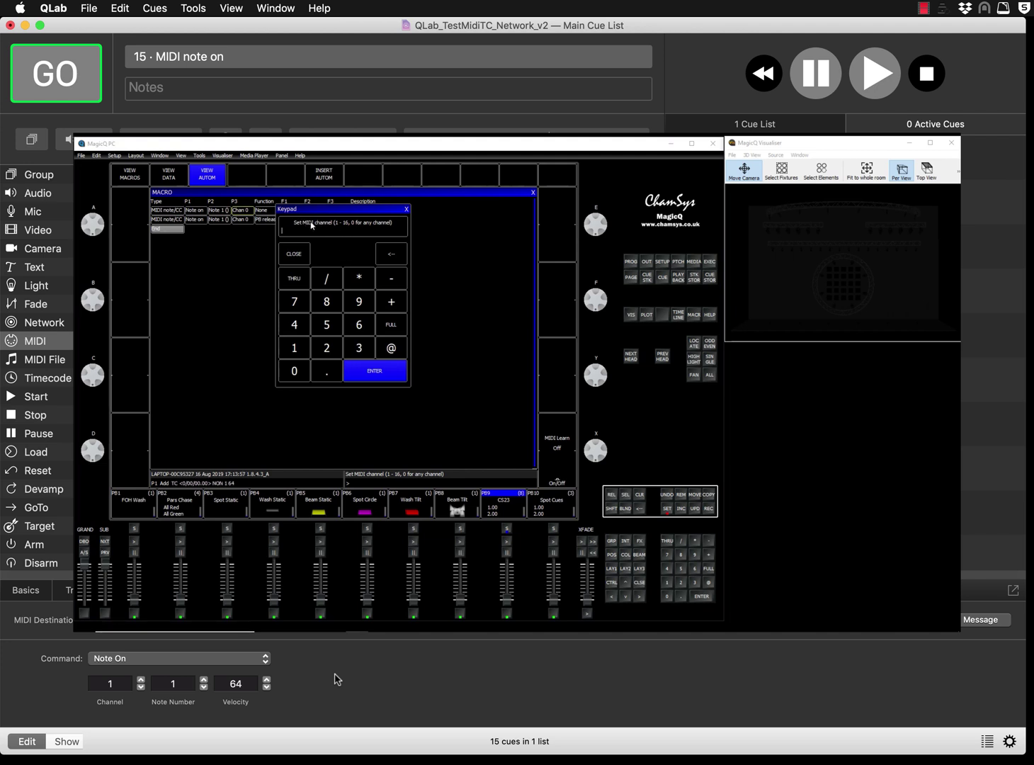
{"action": "left_click", "coordinate": [303, 352]}
{"action": "left_click", "coordinate": [353, 369]}
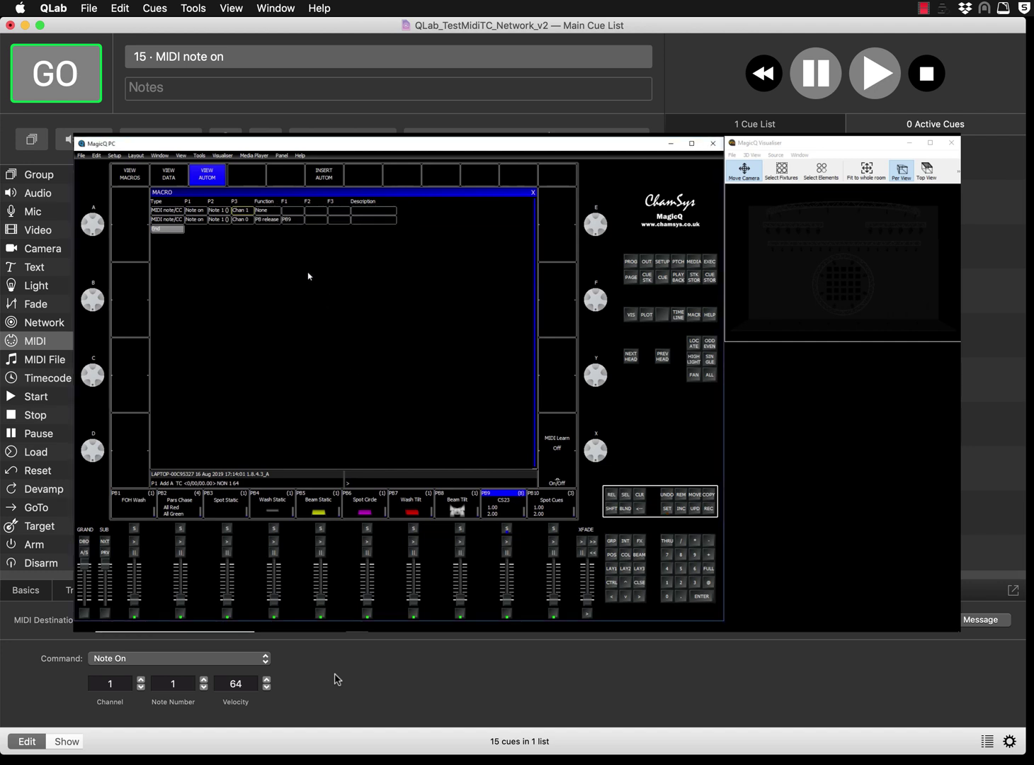
Step: Set the automation's function to PB release with playback 9
{"action": "left_click", "coordinate": [265, 212]}
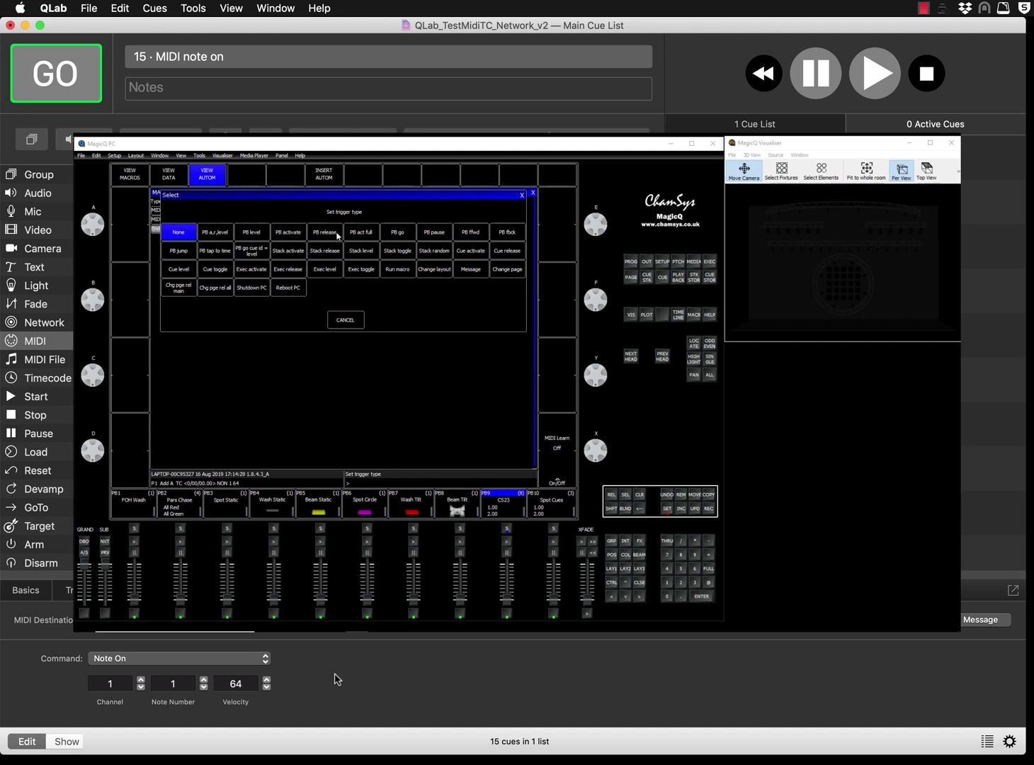
{"action": "left_click", "coordinate": [324, 233]}
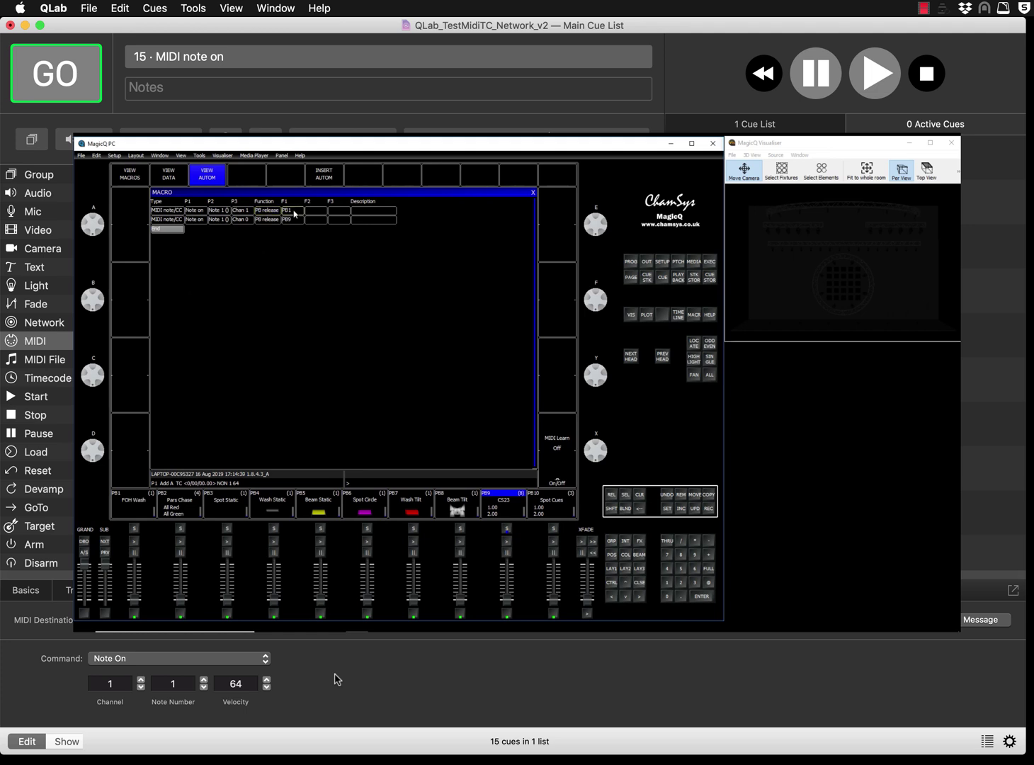
{"action": "left_click", "coordinate": [294, 213]}
{"action": "left_click", "coordinate": [359, 304]}
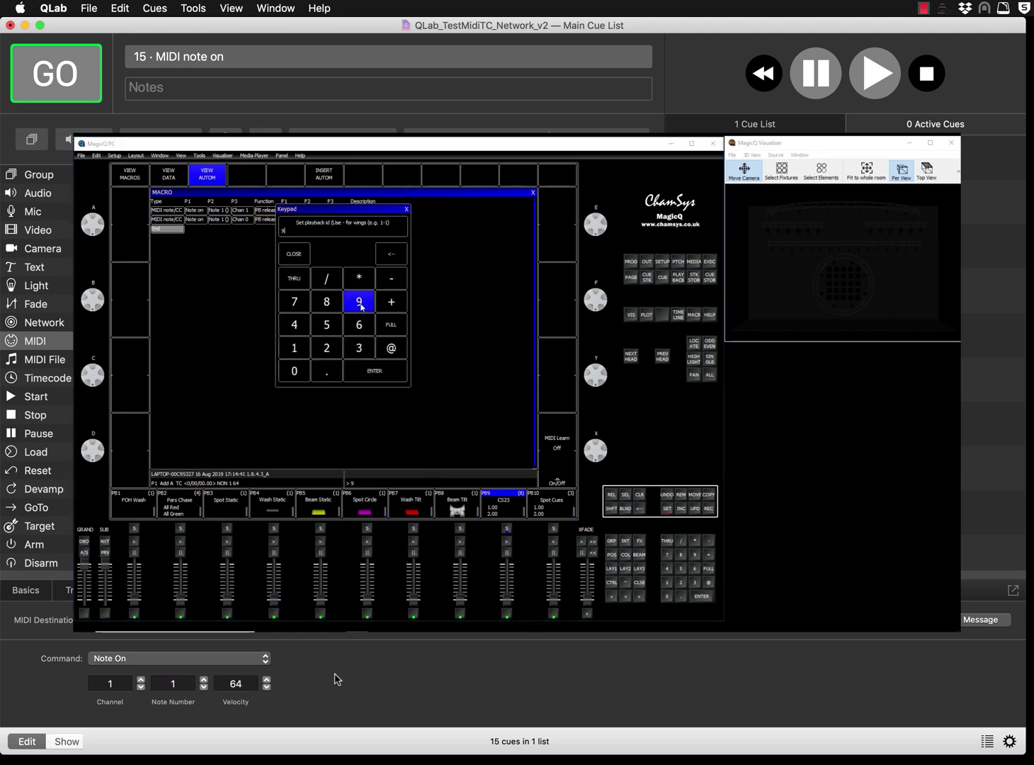
{"action": "left_click", "coordinate": [372, 365]}
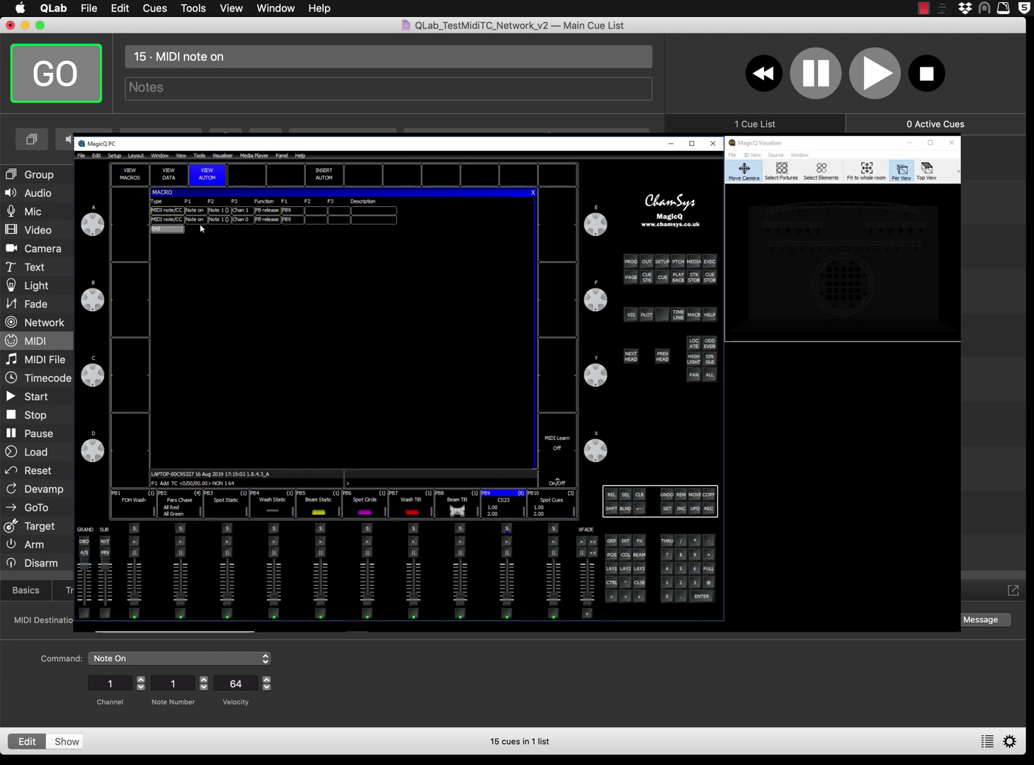
{"action": "left_click", "coordinate": [680, 494]}
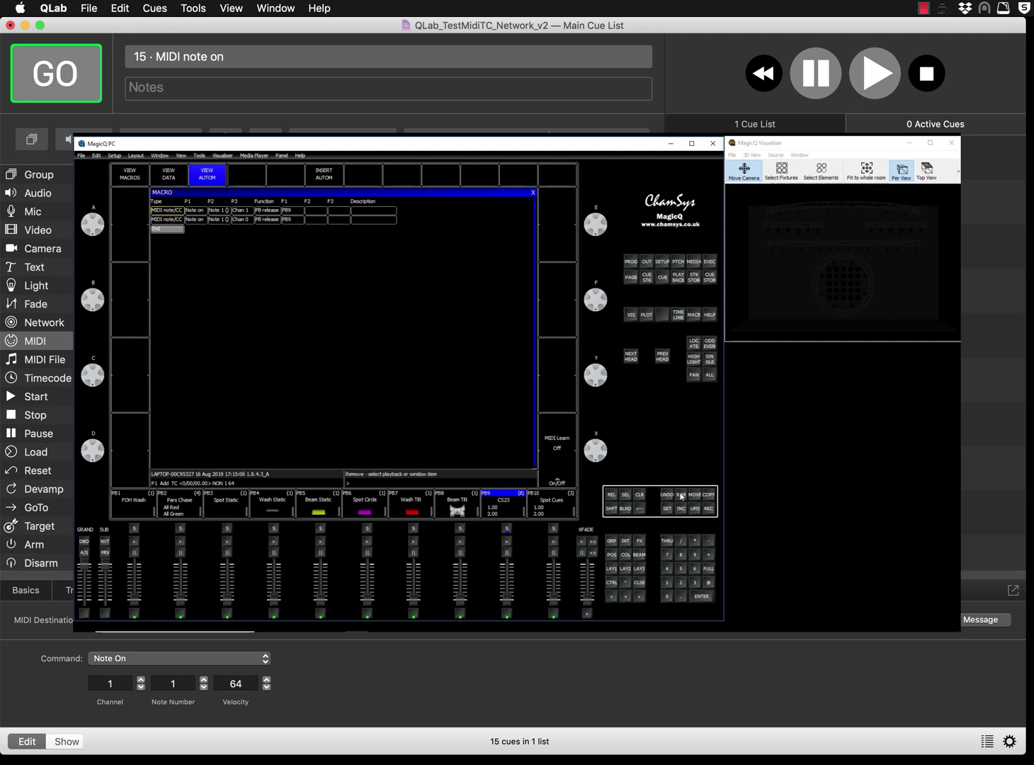
{"action": "left_click", "coordinate": [173, 210]}
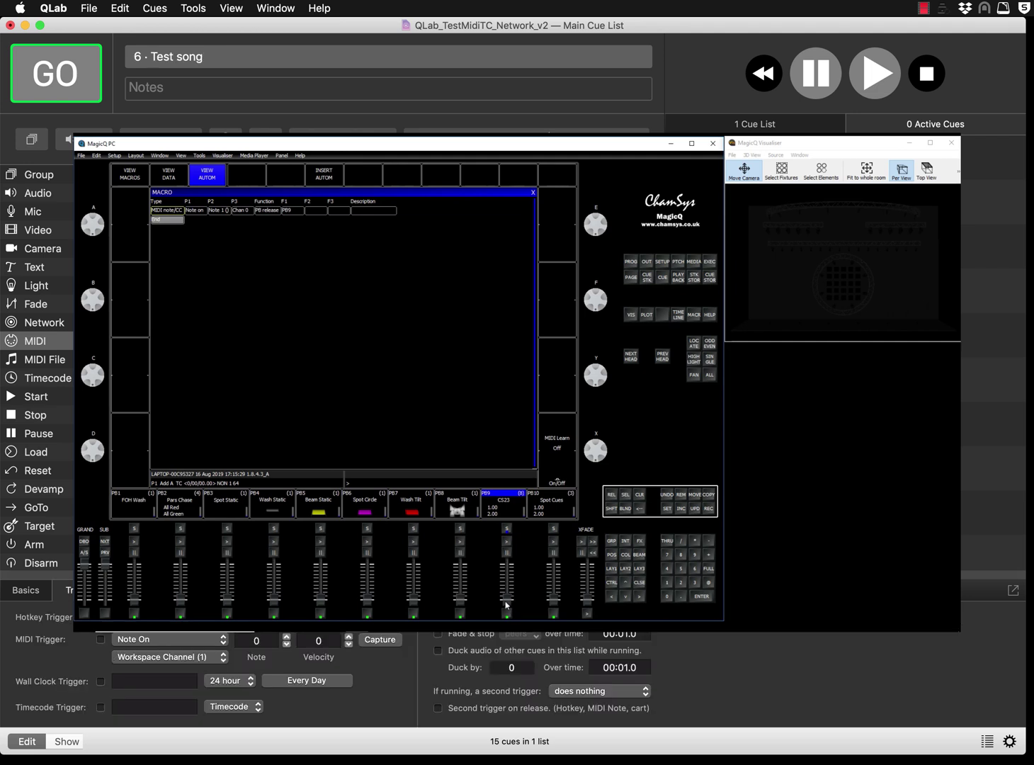
{"action": "left_click_drag", "start_coordinate": [506, 605], "coordinate": [507, 533]}
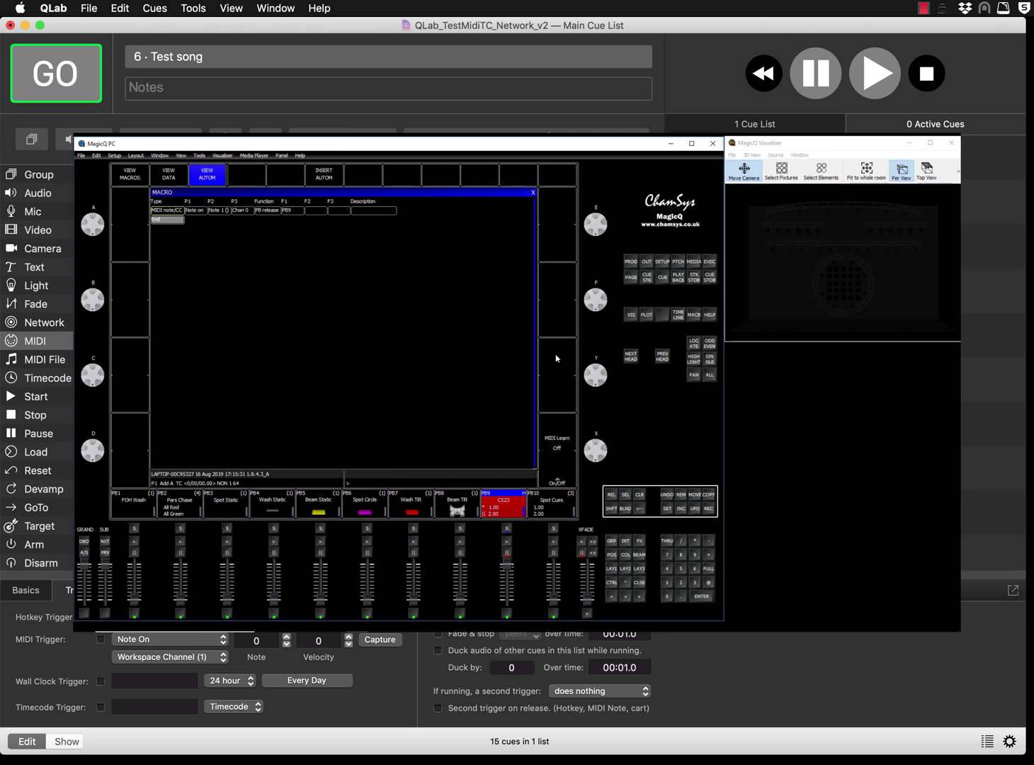
{"action": "left_click", "coordinate": [507, 529]}
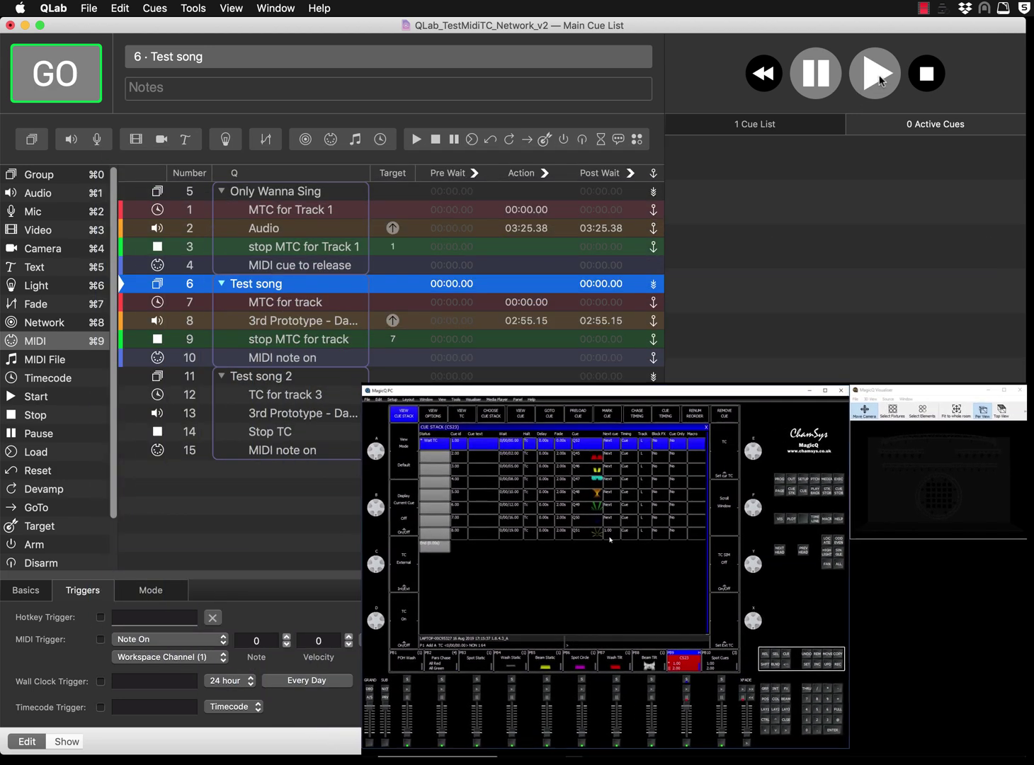
Step: Run the Test song cues, stop them, and view cue 10's Note On, channel 1, note 1 settings
{"action": "left_click", "coordinate": [878, 79]}
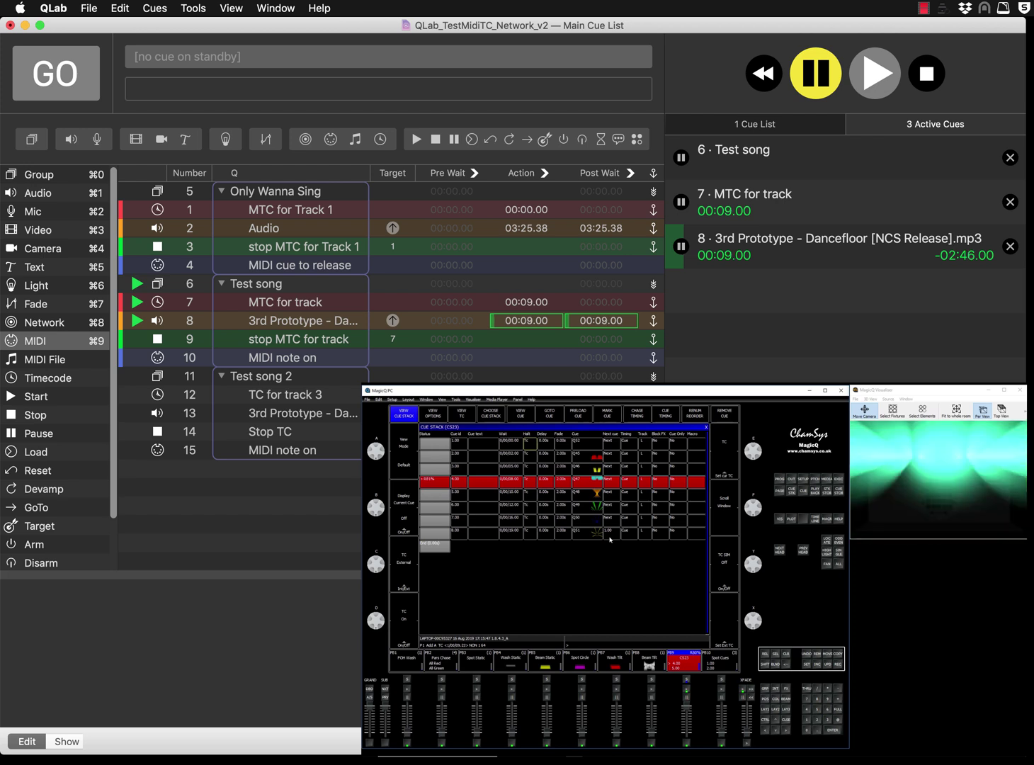
{"action": "left_click", "coordinate": [1020, 265]}
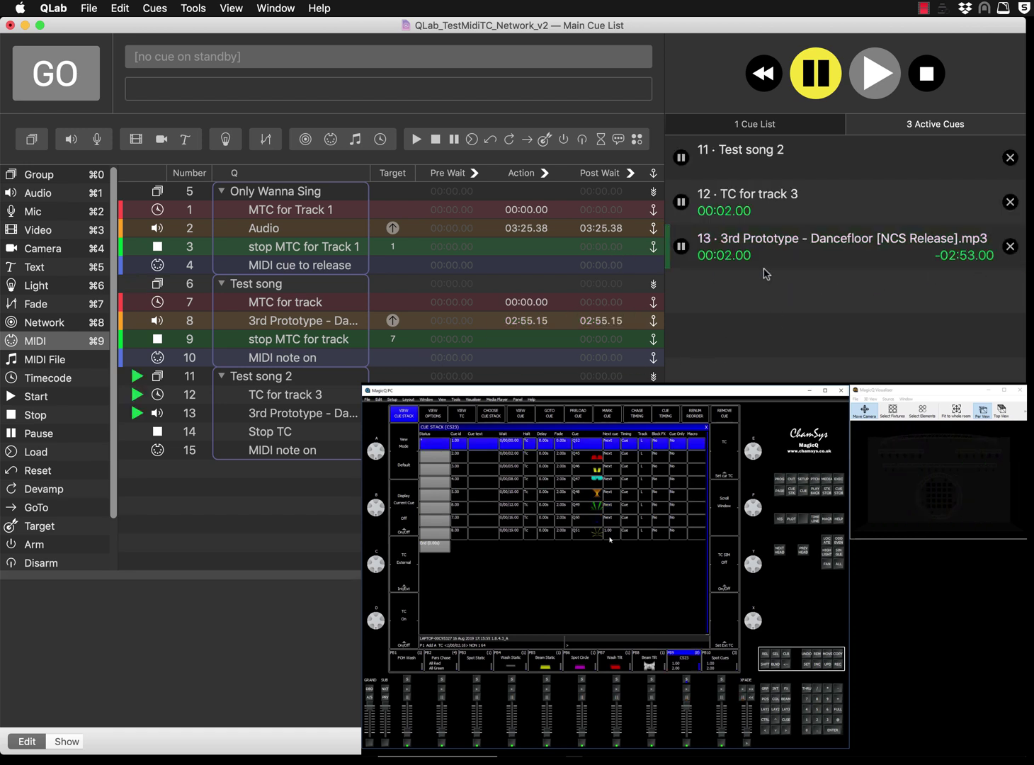
{"action": "left_click", "coordinate": [933, 72]}
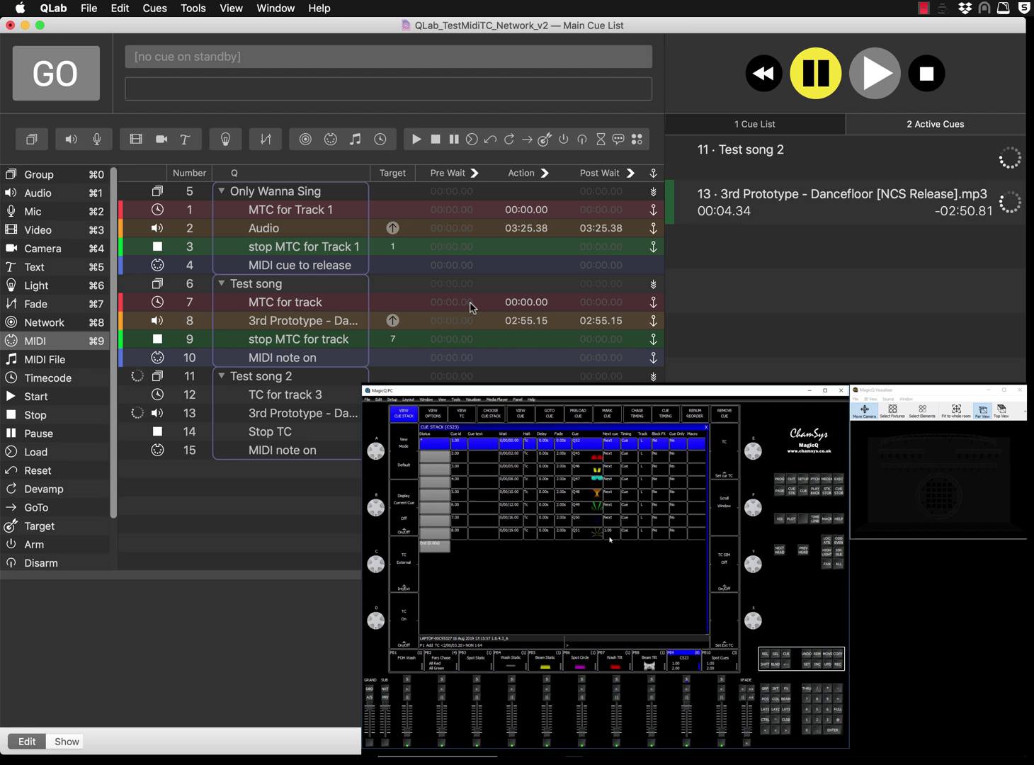
{"action": "left_click", "coordinate": [307, 360]}
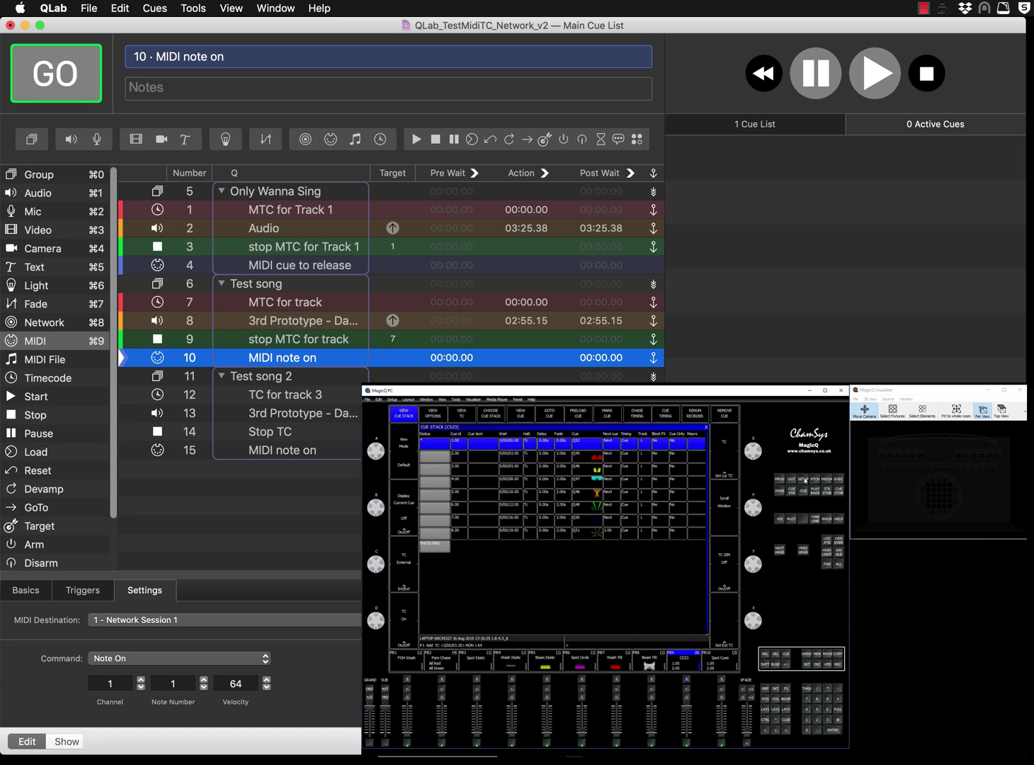
Step: Set MagicQ's MIDI in type to Any chan, close setup, and show the execute page
{"action": "left_click", "coordinate": [803, 479]}
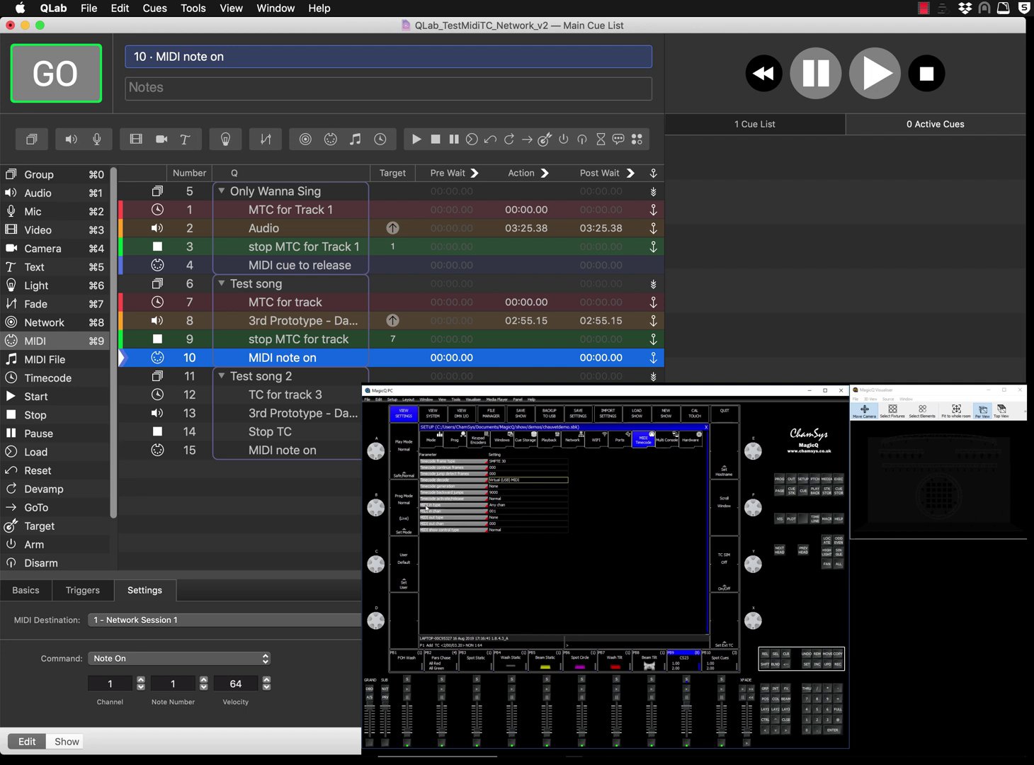
{"action": "left_click", "coordinate": [502, 505]}
{"action": "left_click", "coordinate": [549, 492]}
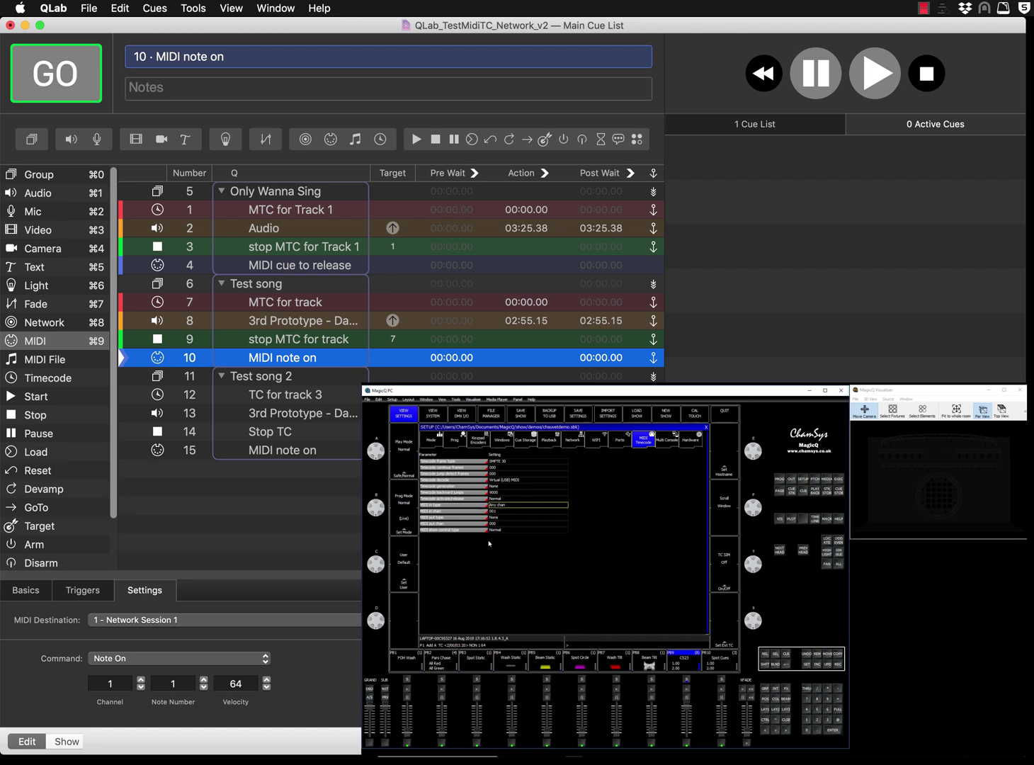
{"action": "left_click", "coordinate": [784, 719]}
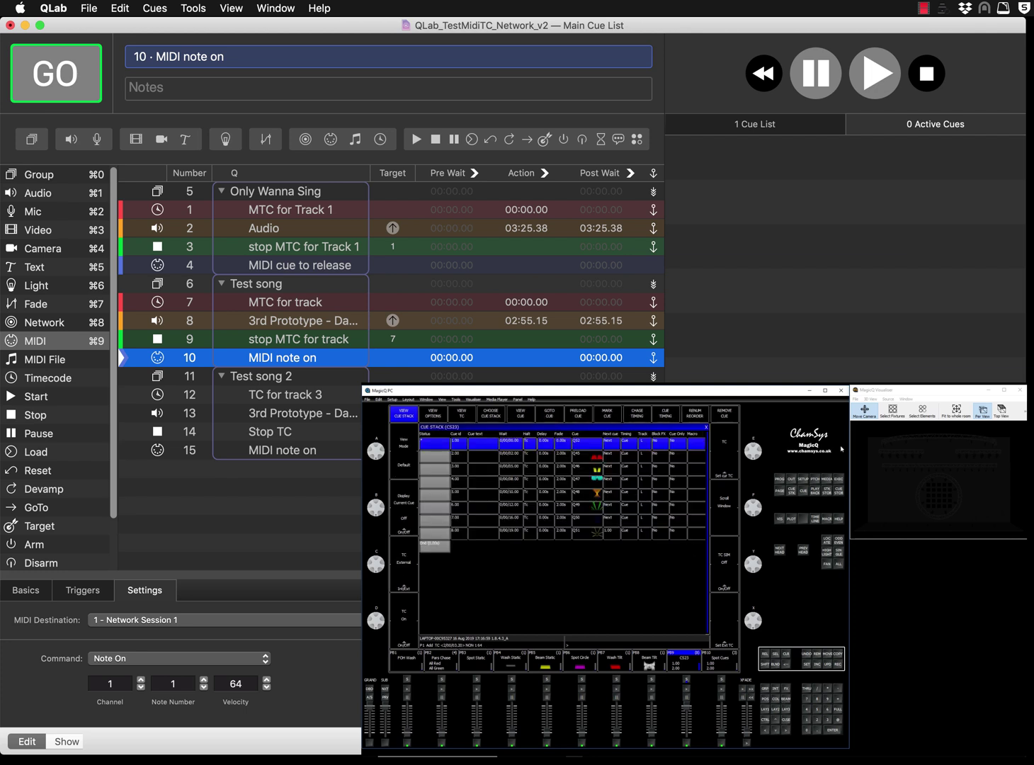
{"action": "left_click", "coordinate": [838, 479]}
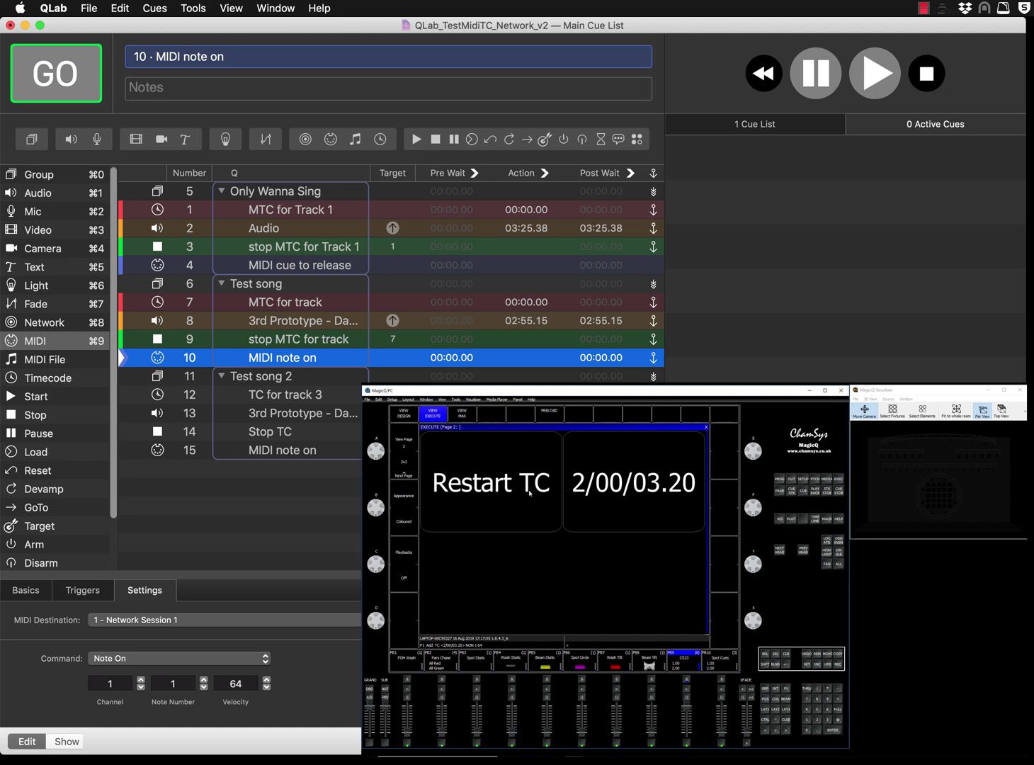
Step: Move to the next empty execute page and give it a 2×2 grid
{"action": "left_click", "coordinate": [401, 472]}
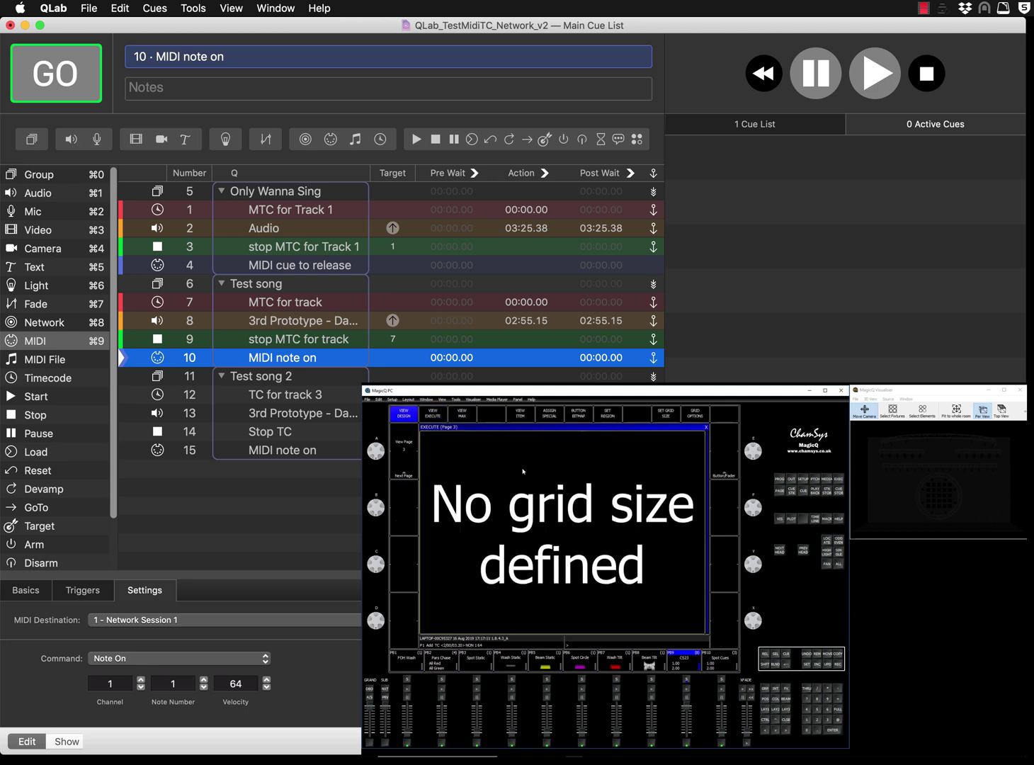
{"action": "left_click", "coordinate": [672, 417]}
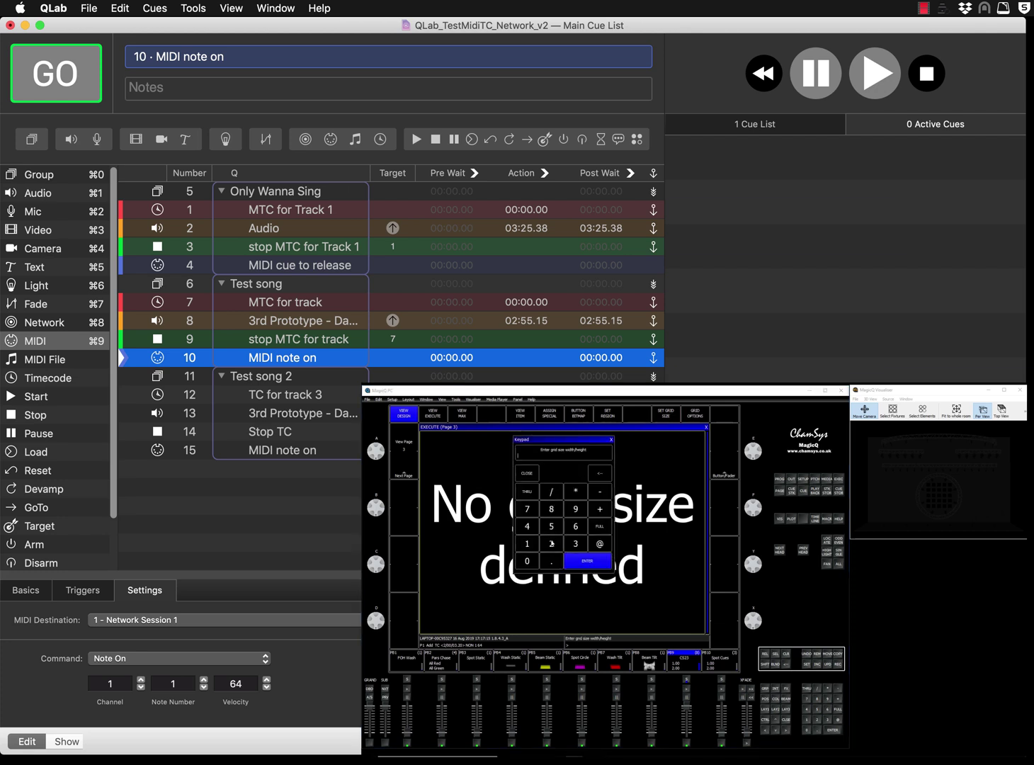
{"action": "left_click", "coordinate": [550, 540]}
{"action": "left_click", "coordinate": [550, 493]}
{"action": "left_click", "coordinate": [551, 543]}
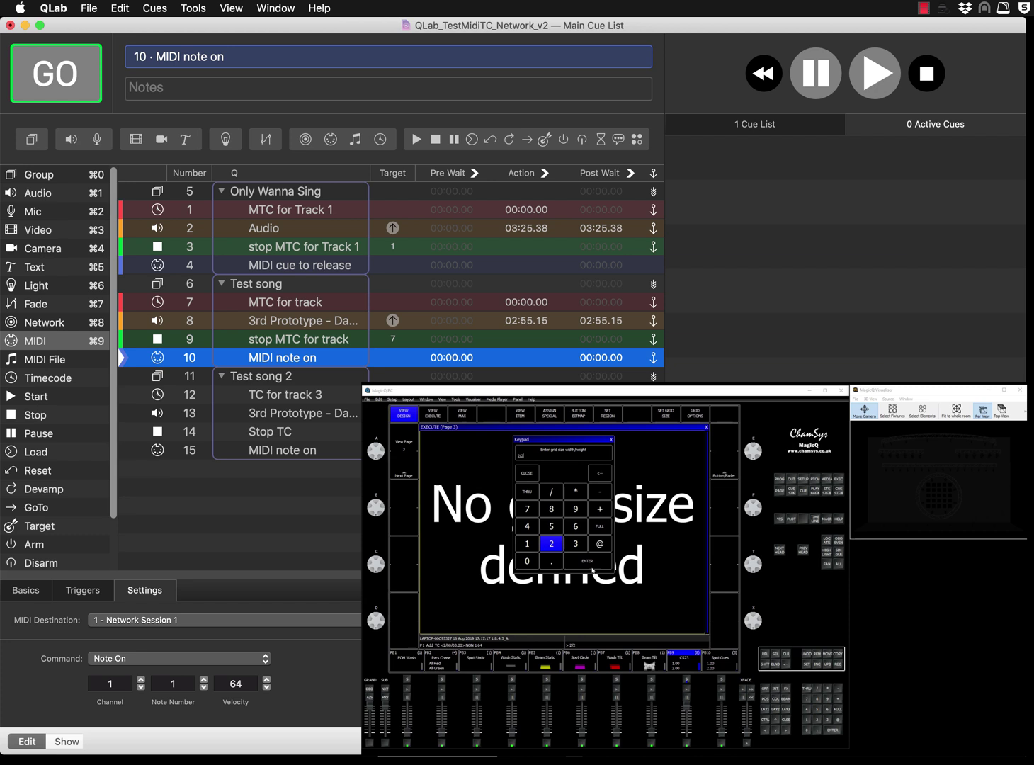
{"action": "left_click", "coordinate": [592, 564]}
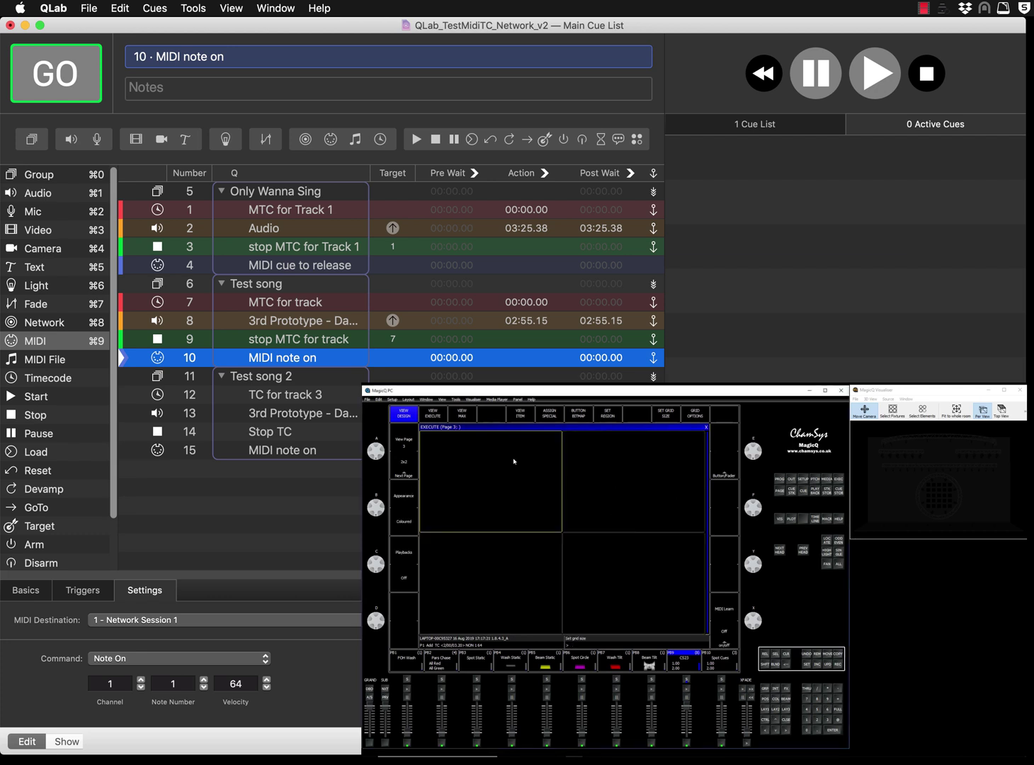
Step: Assign Restart TC to the top-left cell and the Timecode clock to the top-right cell
{"action": "left_click", "coordinate": [547, 415]}
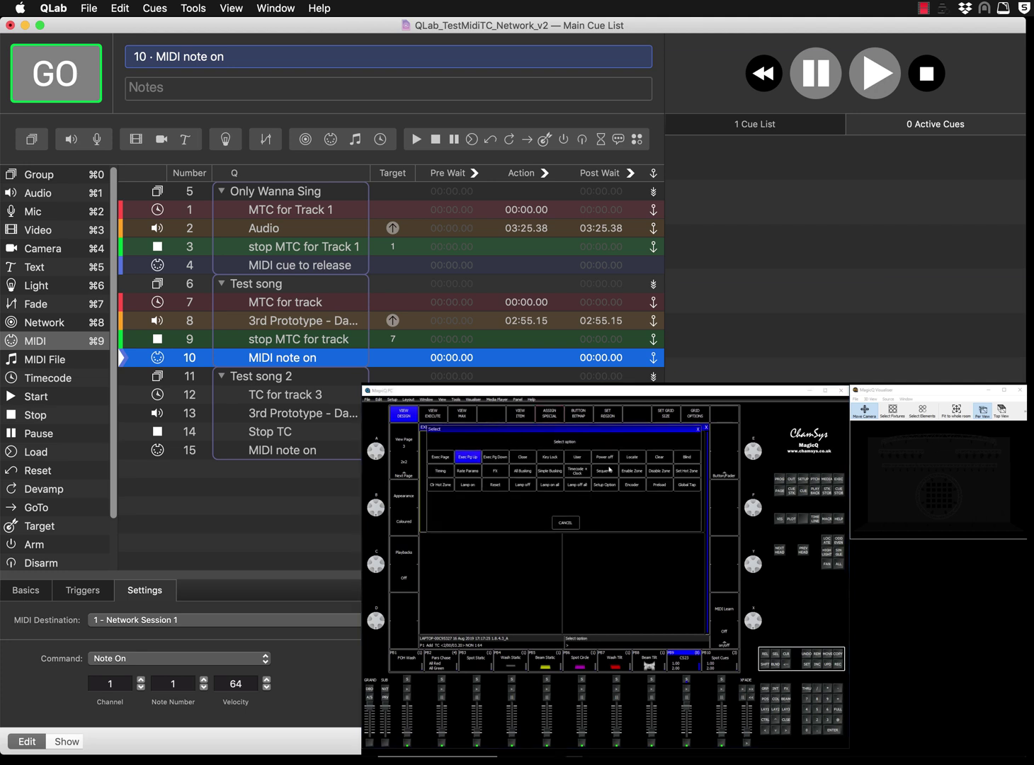
{"action": "left_click", "coordinate": [578, 471]}
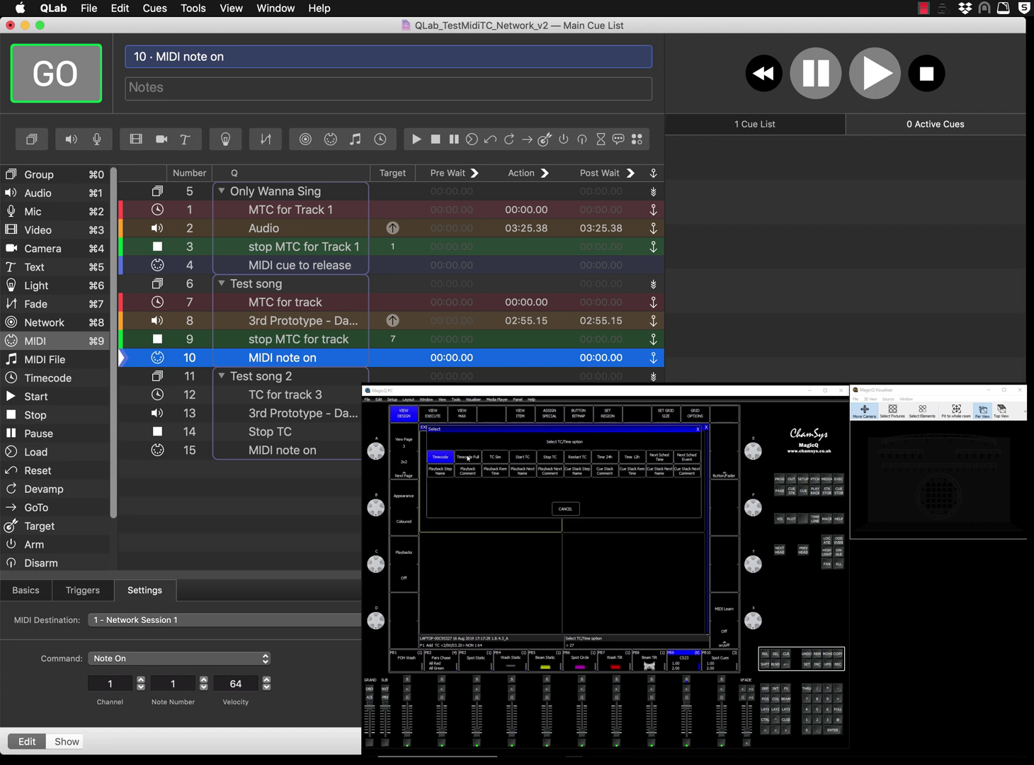
{"action": "left_click", "coordinate": [581, 458]}
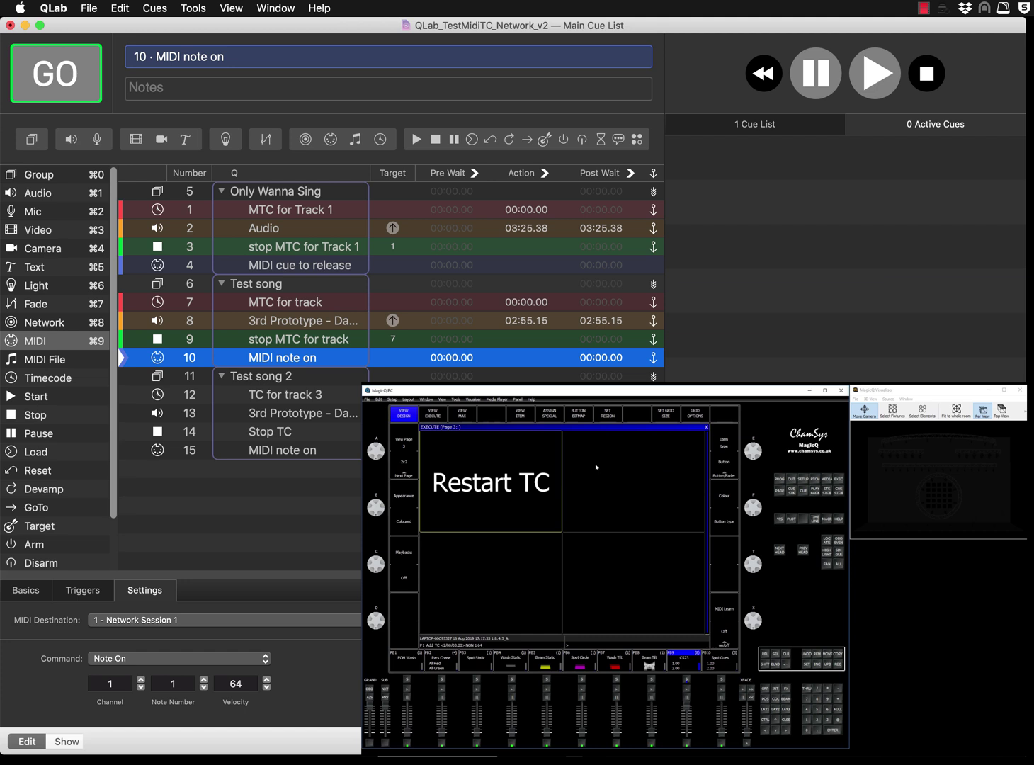
{"action": "left_click", "coordinate": [550, 414]}
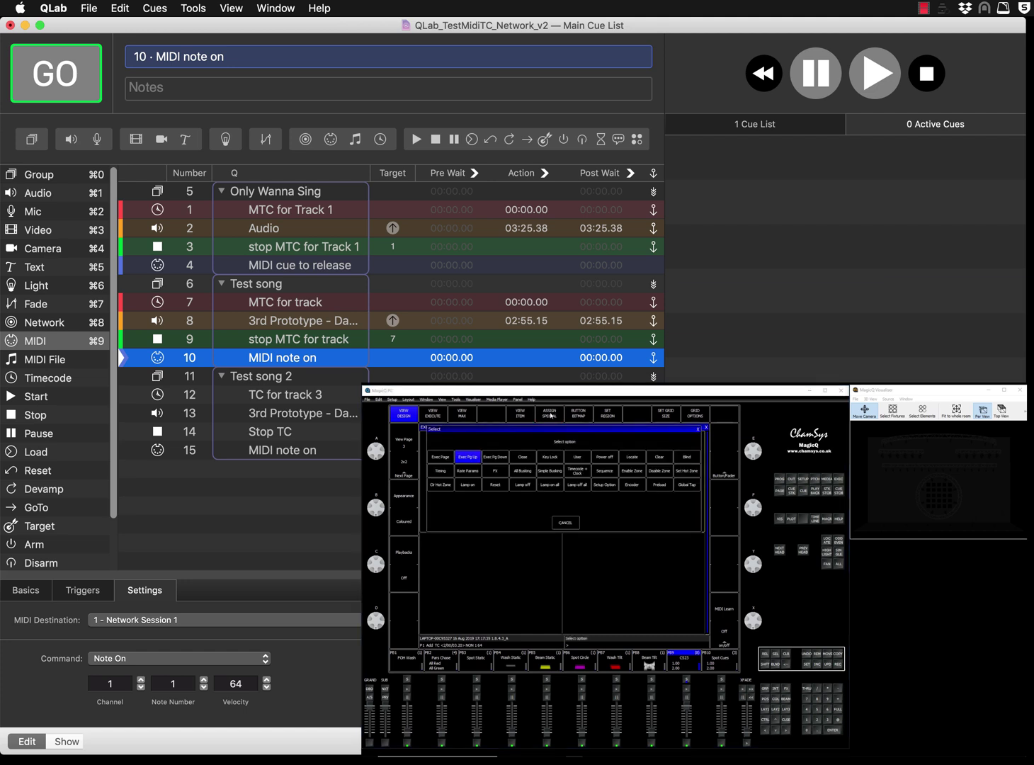
{"action": "left_click", "coordinate": [560, 471]}
{"action": "left_click", "coordinate": [439, 457]}
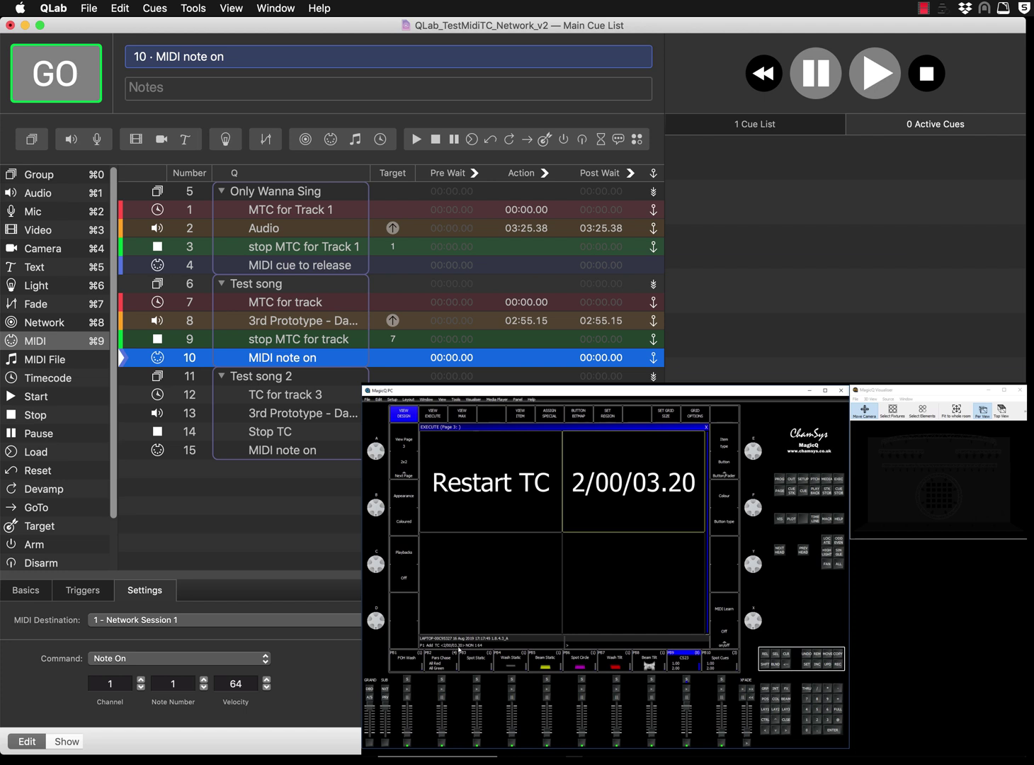
Step: Reset the timecode, play and stop Test song cue 6, then reset the clock to 0/00/00.00
{"action": "left_click", "coordinate": [486, 495]}
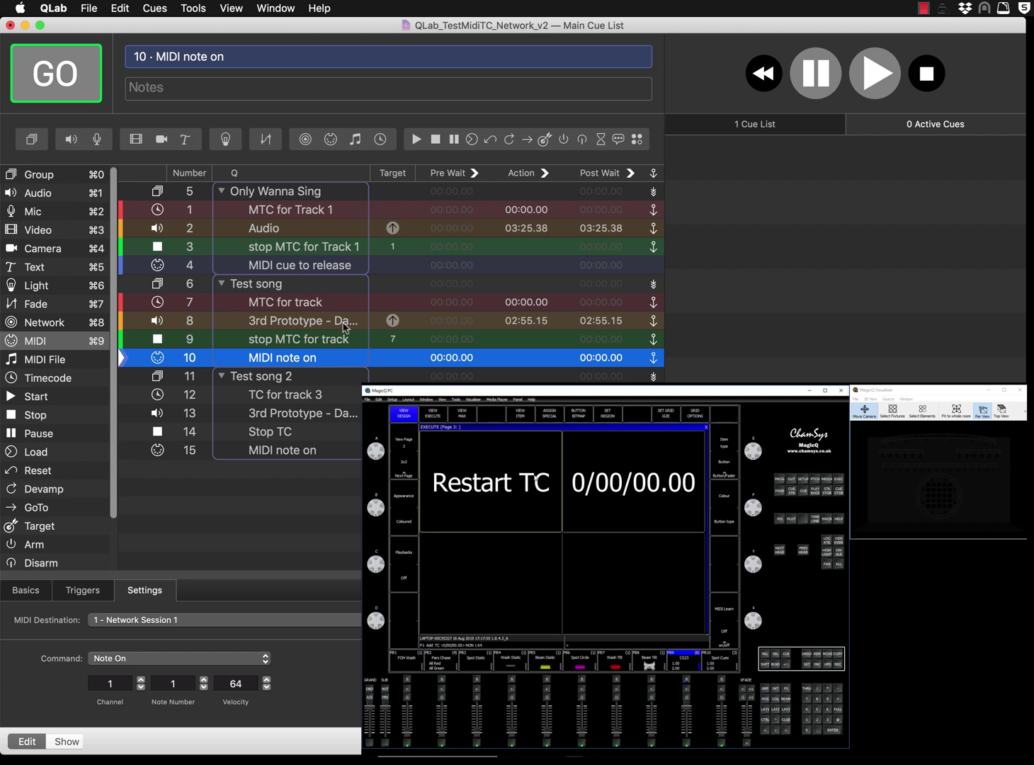
{"action": "left_click", "coordinate": [313, 284]}
{"action": "key", "text": "space"}
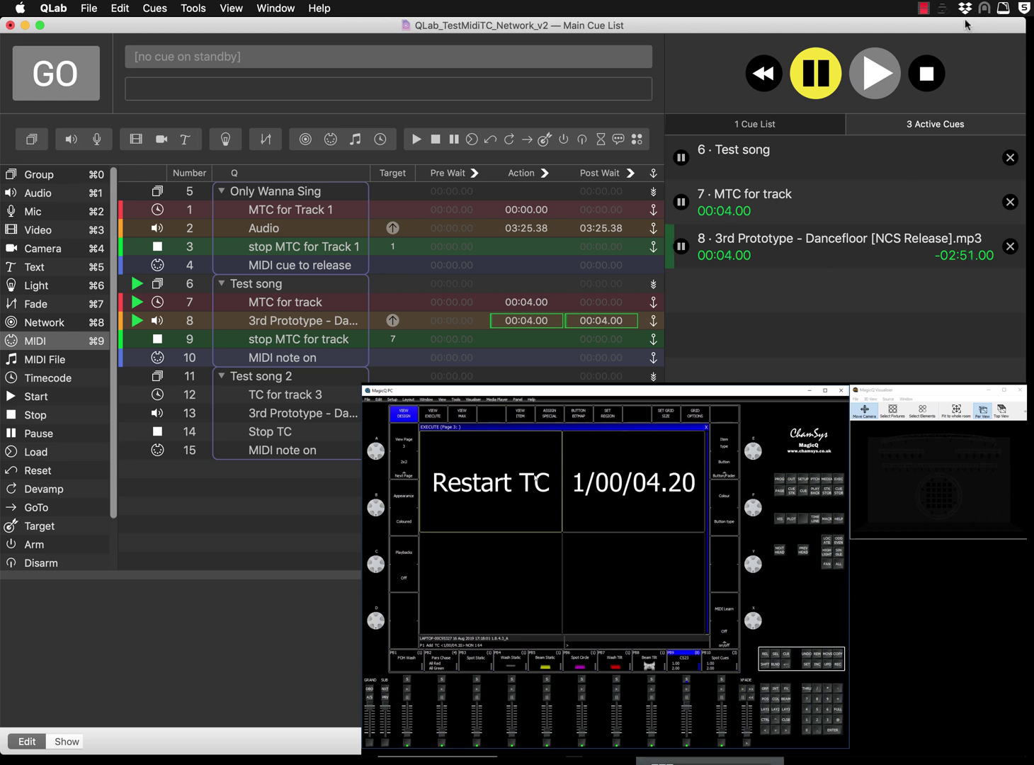
{"action": "left_click", "coordinate": [929, 72]}
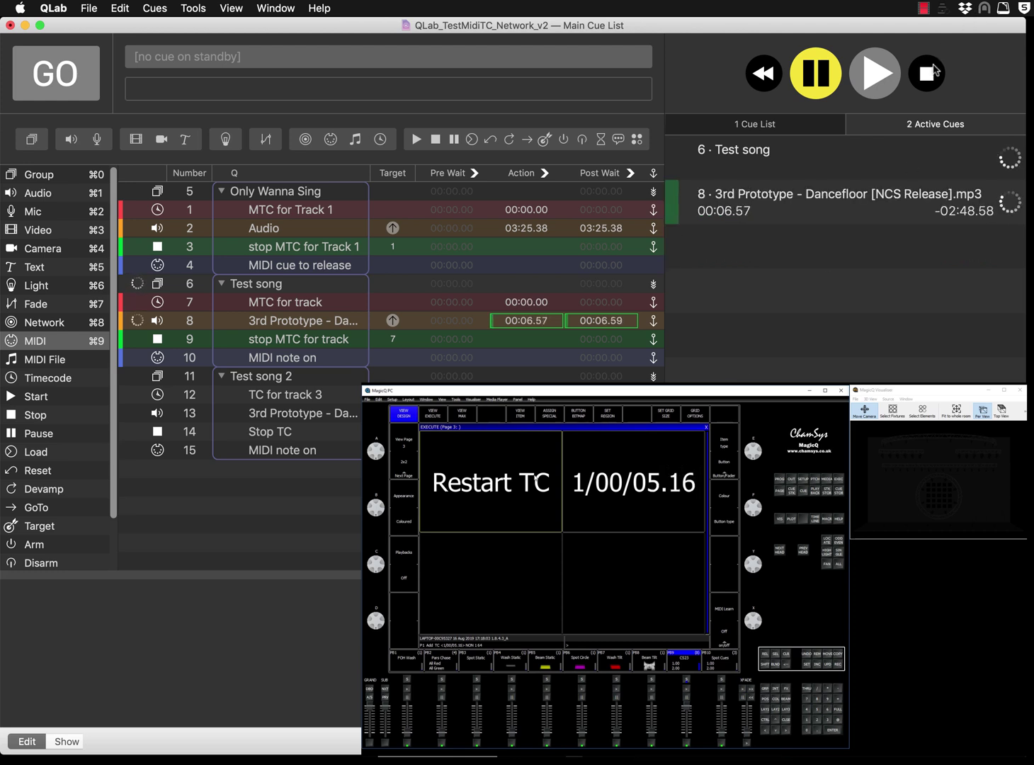
{"action": "left_click", "coordinate": [462, 502]}
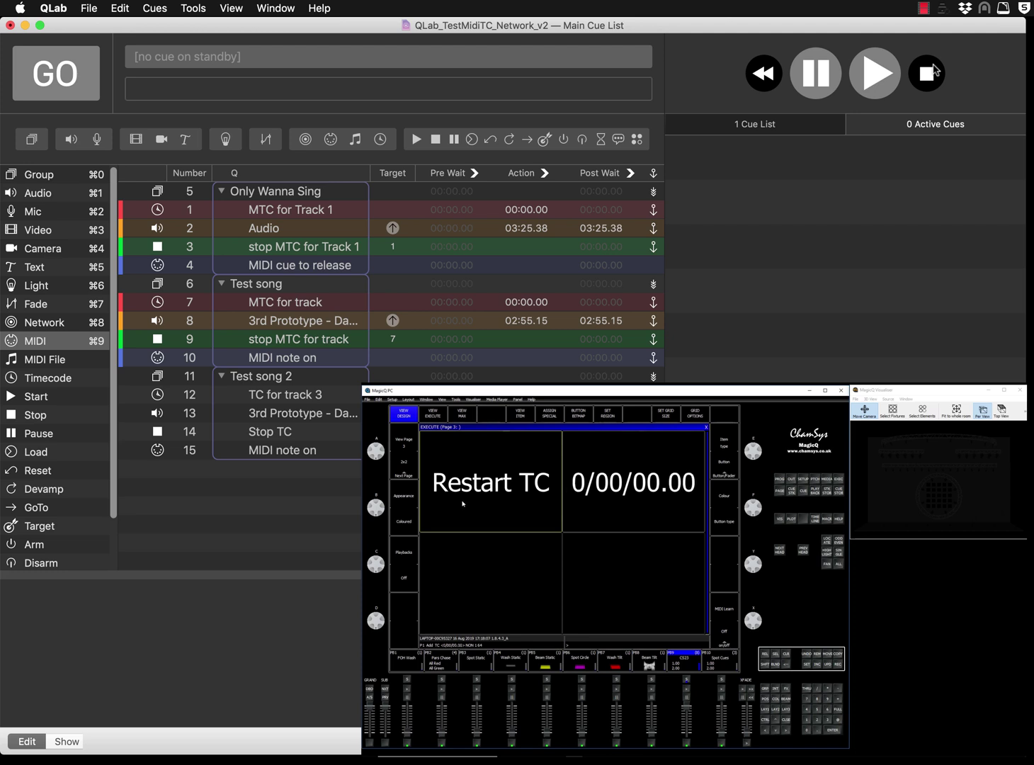